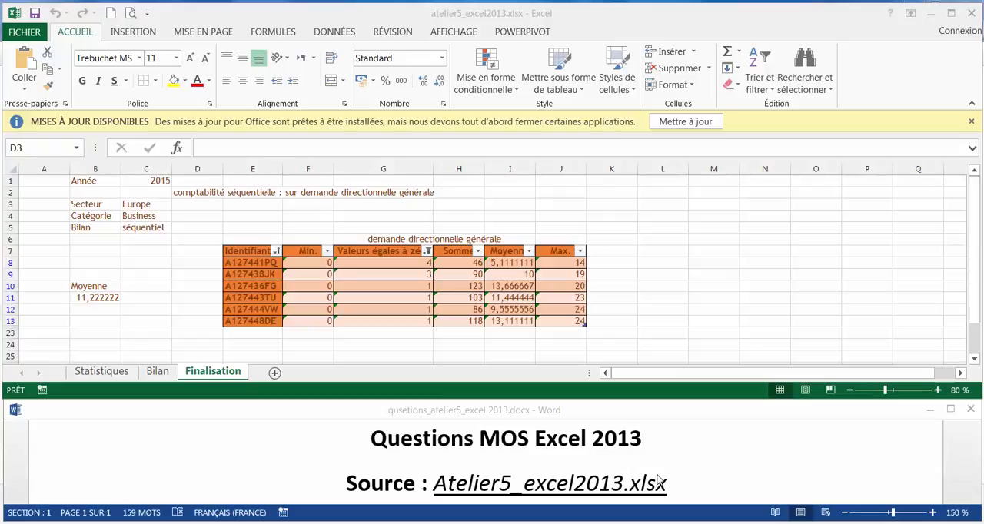
Read question 1 for the Finalisation sheet in the Word questions document, including its axis label and series requirements
{"action": "left_click", "coordinate": [709, 462]}
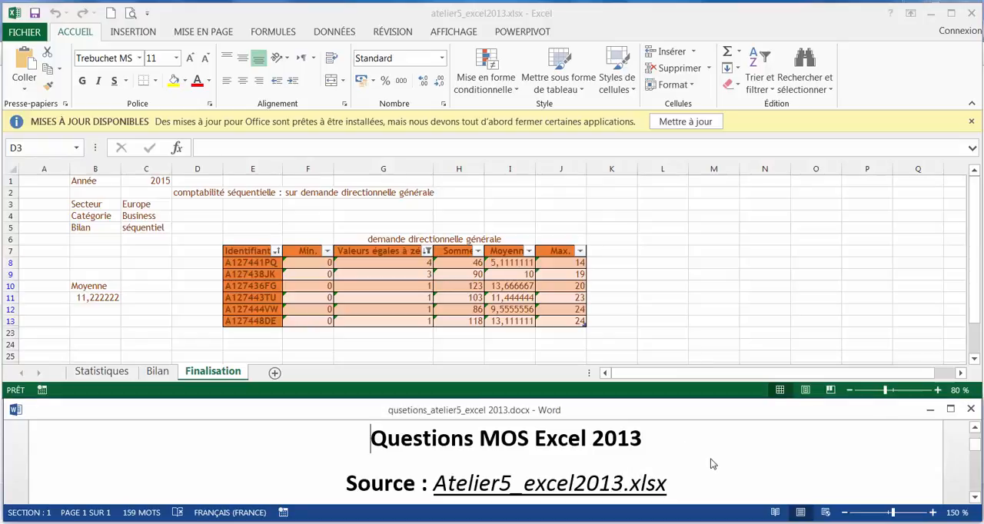
{"action": "left_click", "coordinate": [626, 16]}
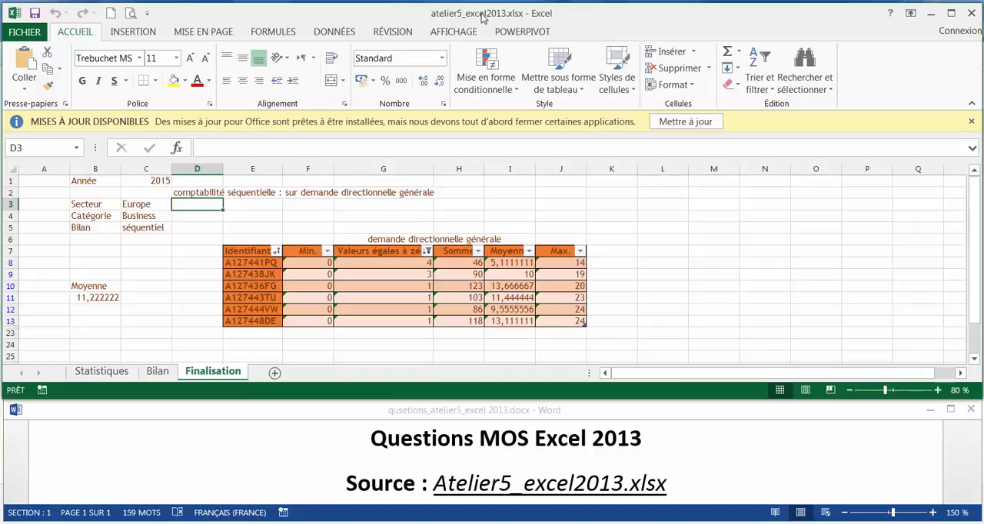
{"action": "left_click", "coordinate": [336, 483]}
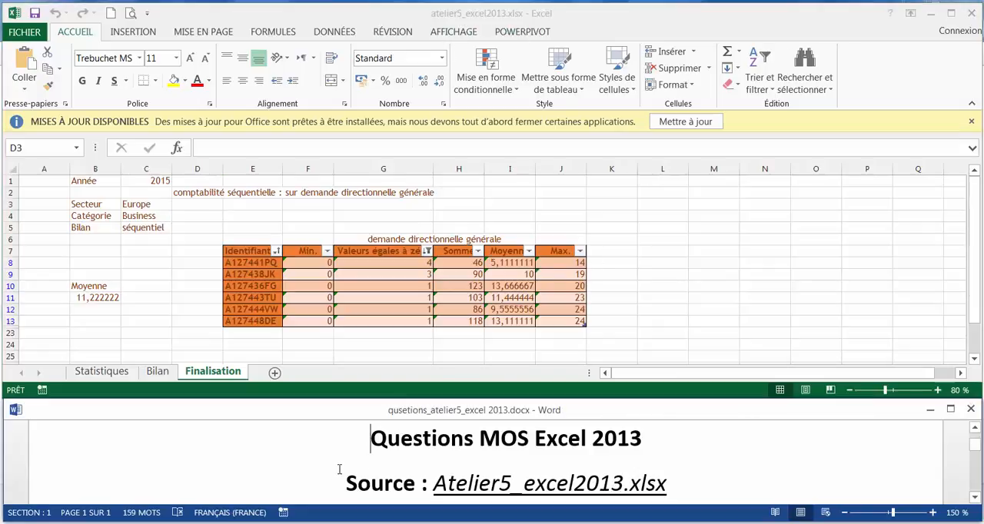
{"action": "scroll", "coordinate": [340, 473], "scroll_direction": "down", "scroll_amount": 4}
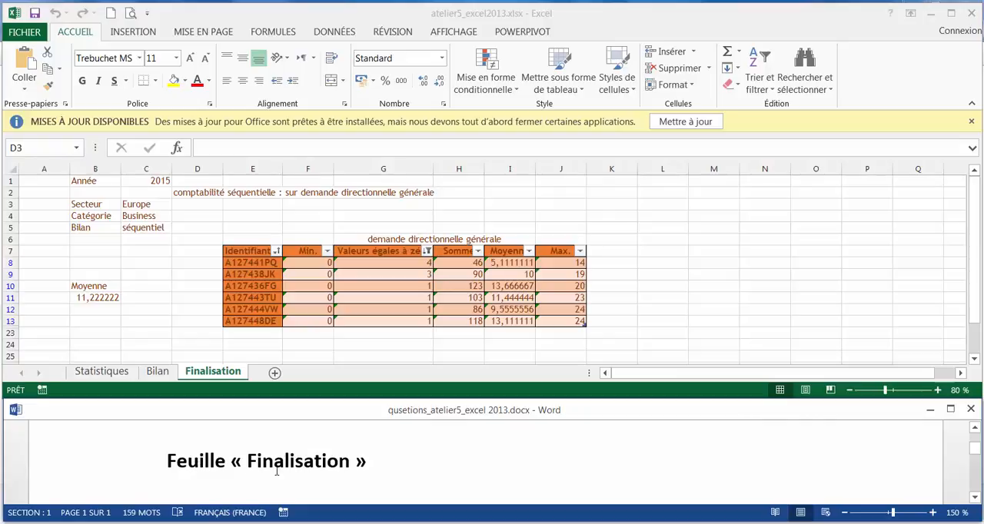
{"action": "left_click", "coordinate": [215, 375]}
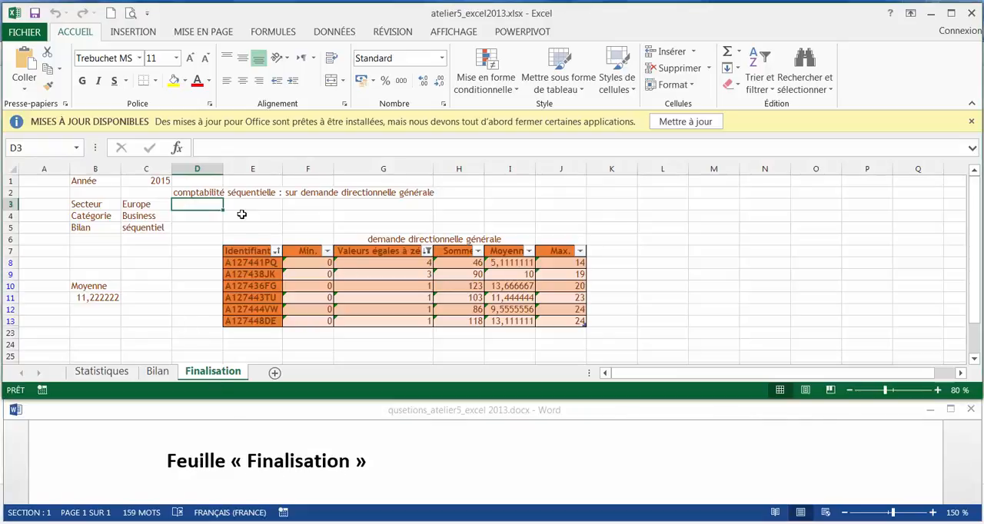
{"action": "left_click", "coordinate": [451, 483]}
{"action": "scroll", "coordinate": [443, 461], "scroll_direction": "down", "scroll_amount": 3}
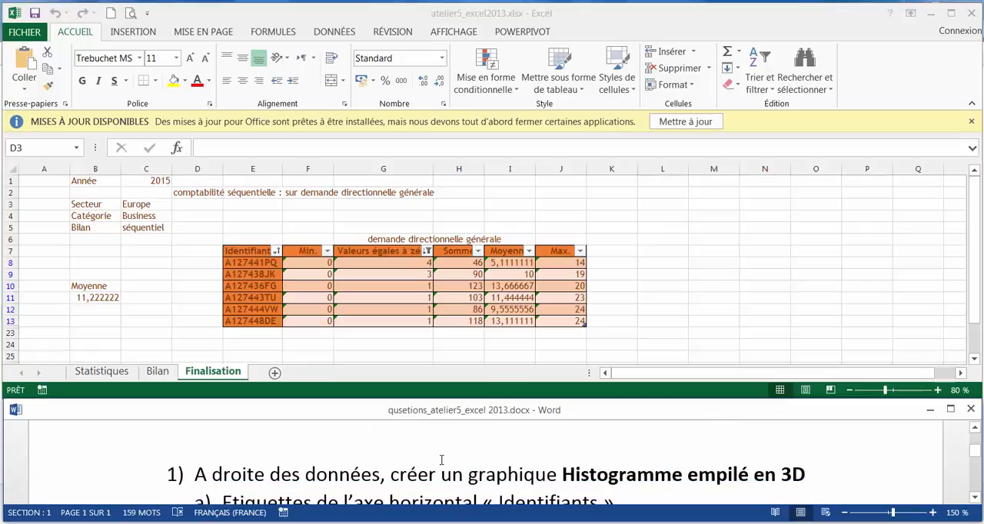
{"action": "scroll", "coordinate": [265, 478], "scroll_direction": "down", "scroll_amount": 3}
{"action": "scroll", "coordinate": [484, 480], "scroll_direction": "up", "scroll_amount": 3}
{"action": "left_click", "coordinate": [769, 285]}
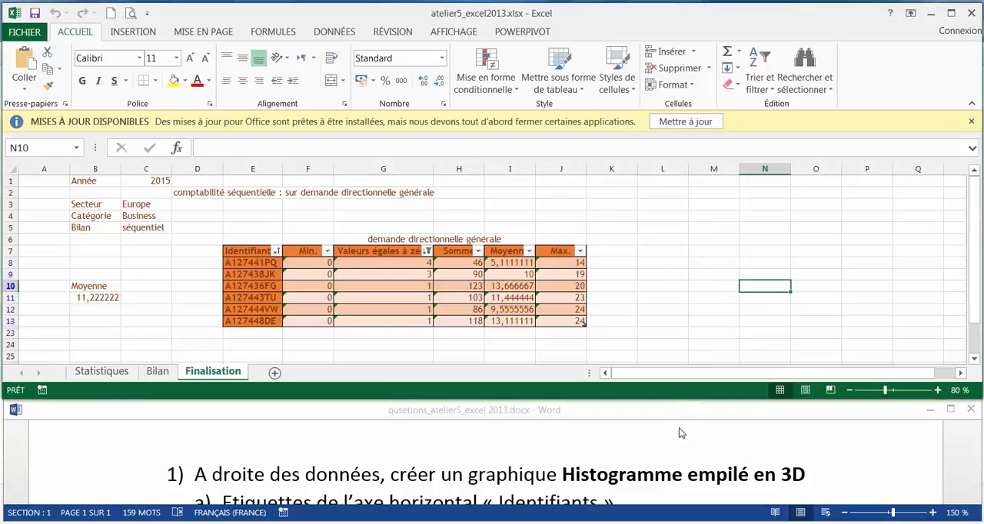
{"action": "left_click", "coordinate": [871, 477]}
{"action": "scroll", "coordinate": [866, 474], "scroll_direction": "down", "scroll_amount": 2}
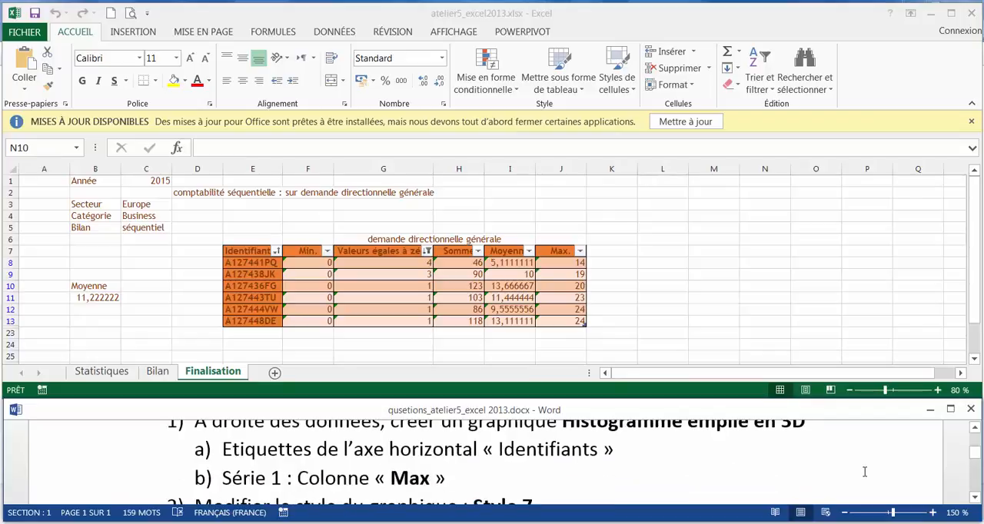
{"action": "scroll", "coordinate": [866, 469], "scroll_direction": "up", "scroll_amount": 2}
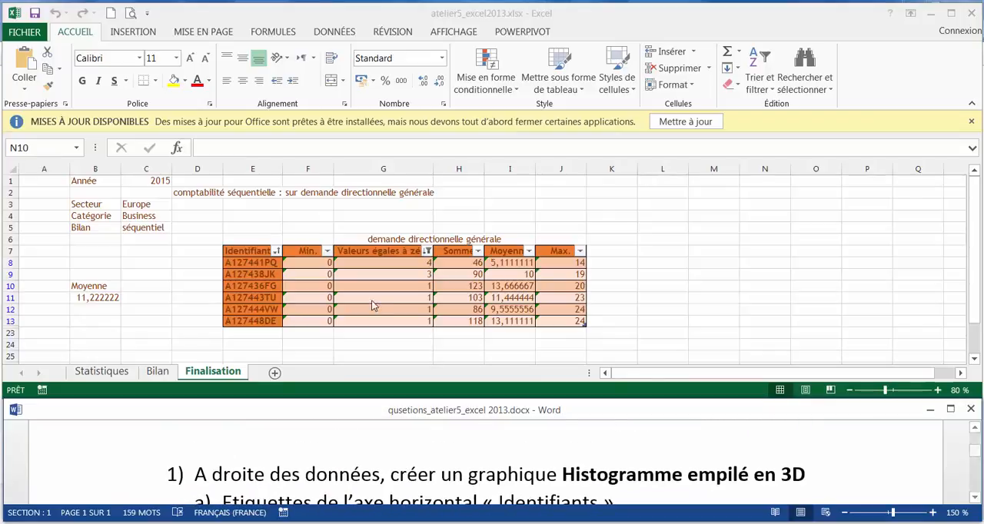
Create a Histogramme empilé en 3D chart from the Identifiants-to-Max. table (E7:J13) and place it to the right of the data
{"action": "left_click", "coordinate": [256, 251]}
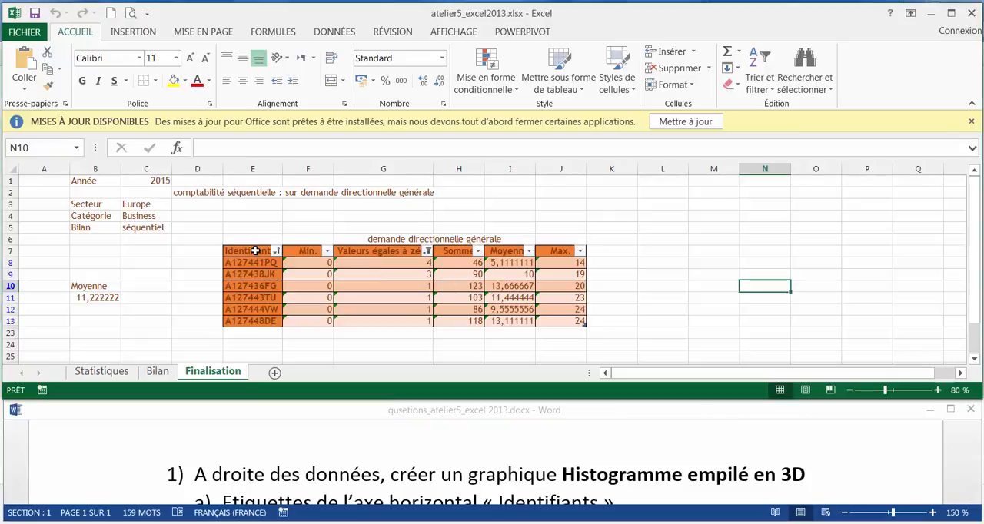
{"action": "left_click_drag", "start_coordinate": [256, 251], "coordinate": [558, 320]}
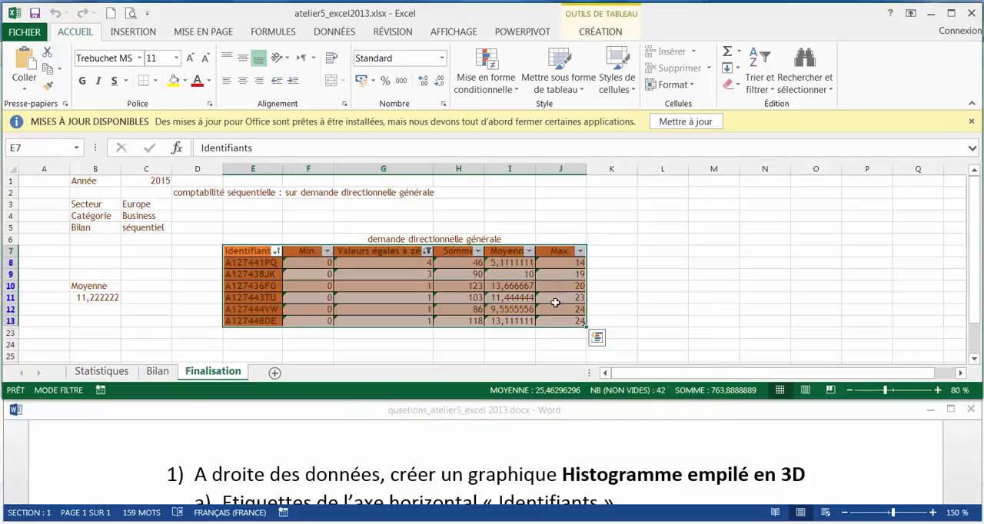
{"action": "left_click", "coordinate": [133, 31]}
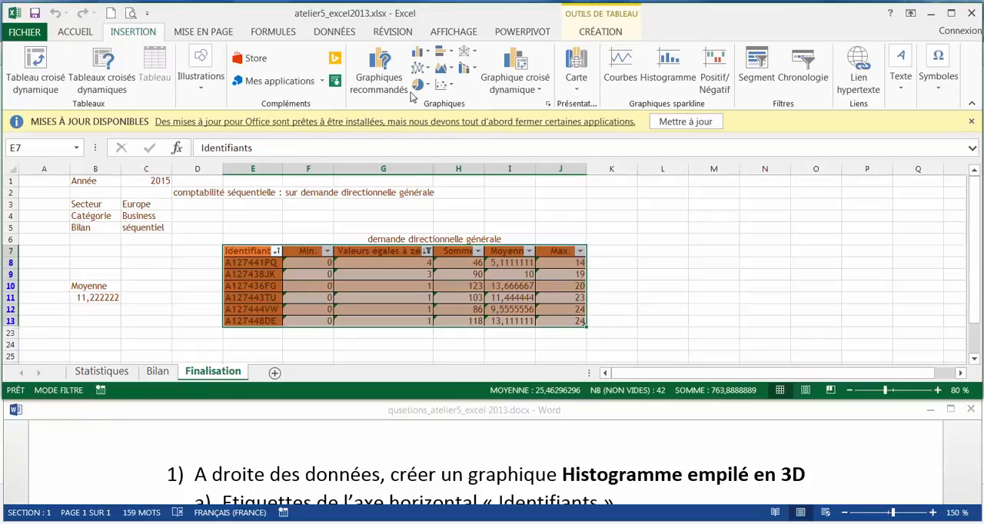
{"action": "left_click", "coordinate": [420, 52]}
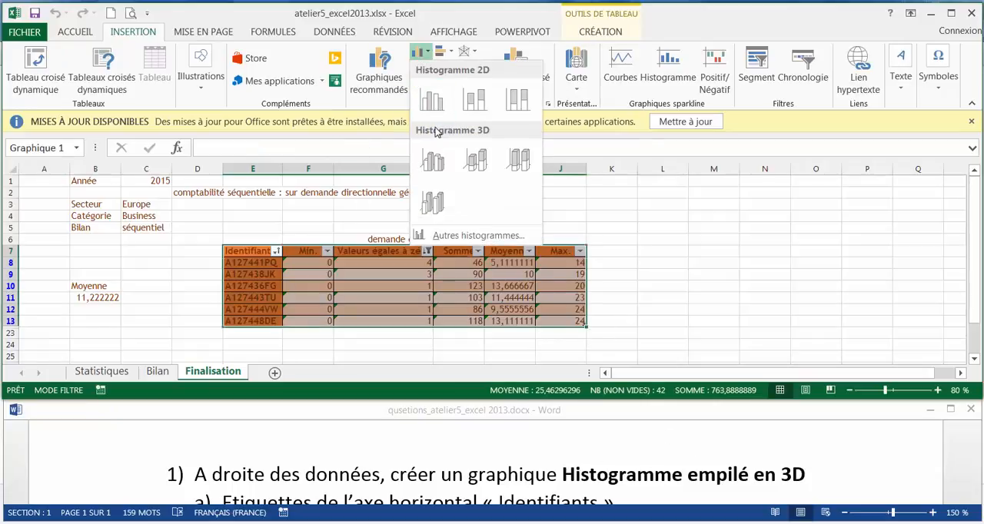
{"action": "left_click", "coordinate": [477, 161]}
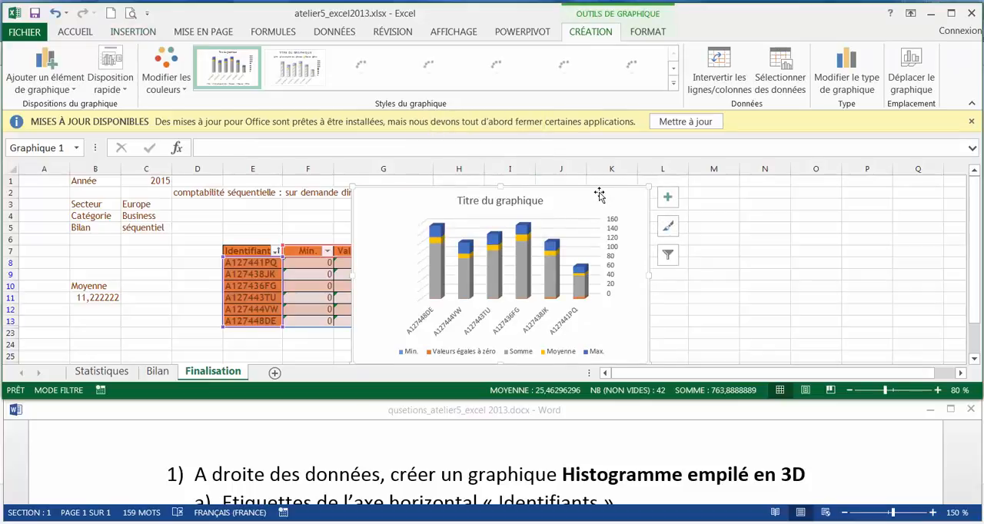
{"action": "mouse_move", "coordinate": [600, 191]}
{"action": "left_mouse_down"}
{"action": "mouse_move", "coordinate": [863, 191]}
{"action": "mouse_move", "coordinate": [854, 193]}
{"action": "left_mouse_up"}
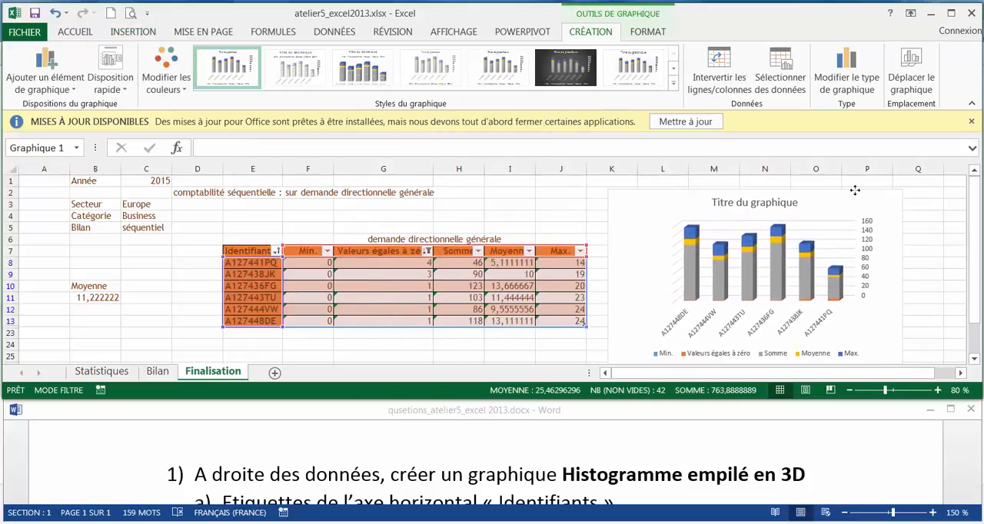
Limit the chart's data source to the Max. series by excluding Min., Valeurs égales à zéro, Somme and Moyenne, keeping the identifiers as axis labels
{"action": "left_click", "coordinate": [872, 478]}
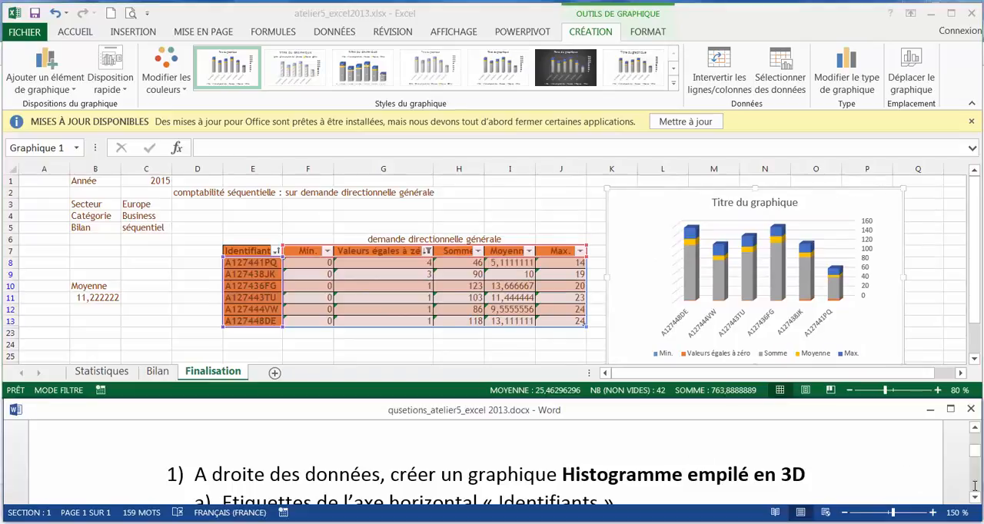
{"action": "left_click", "coordinate": [975, 497]}
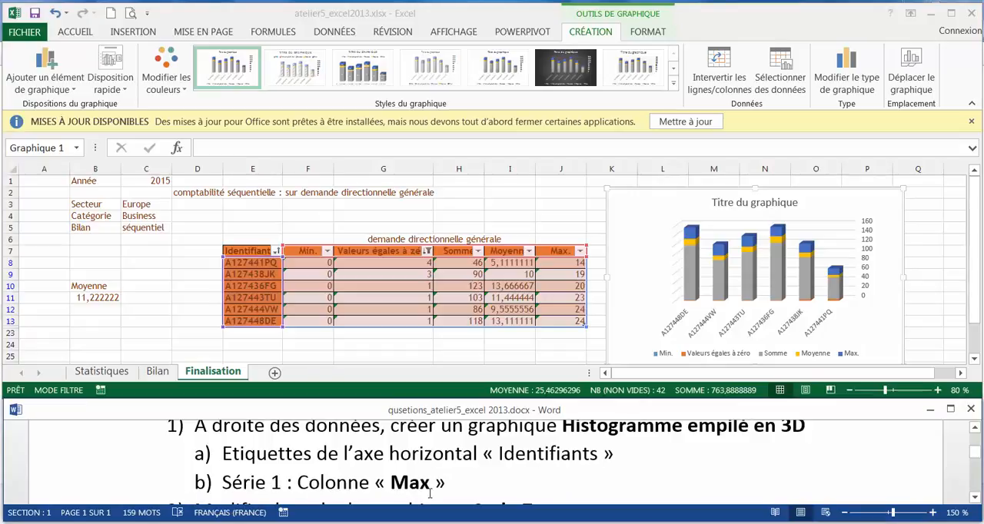
{"action": "left_click", "coordinate": [903, 241]}
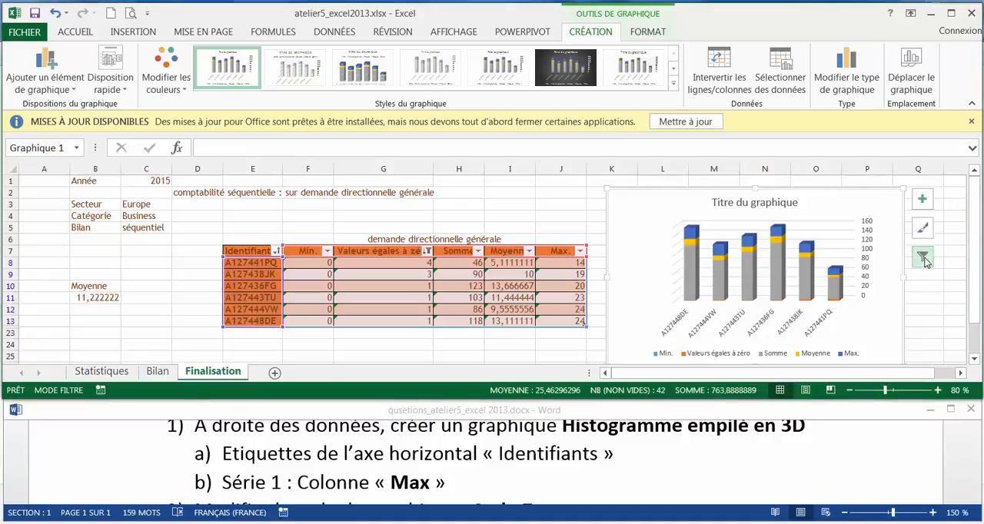
{"action": "left_click", "coordinate": [923, 258]}
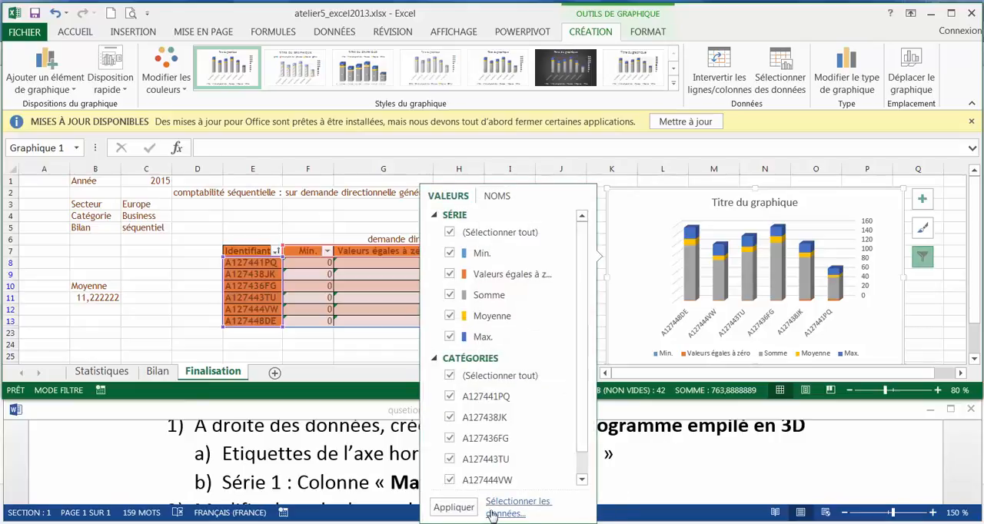
{"action": "left_click", "coordinate": [492, 513]}
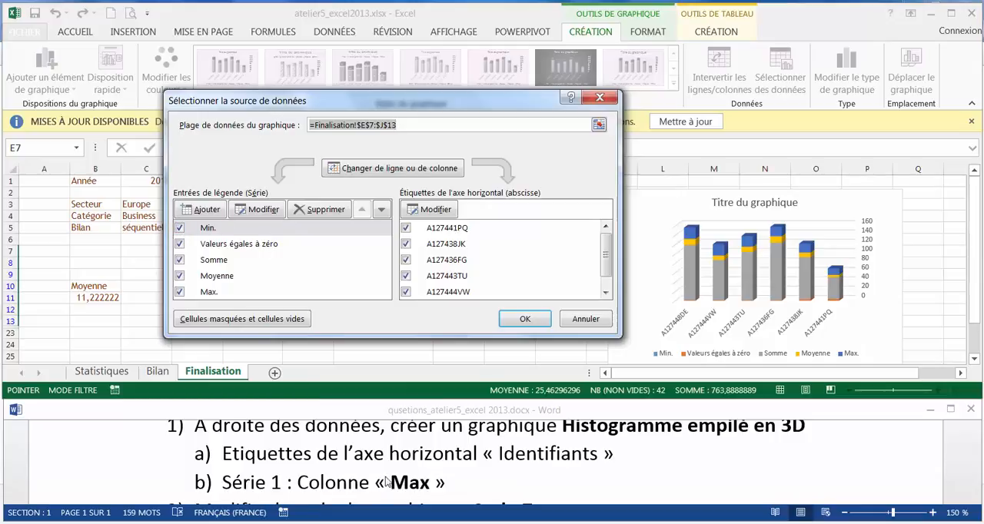
{"action": "left_click", "coordinate": [179, 228]}
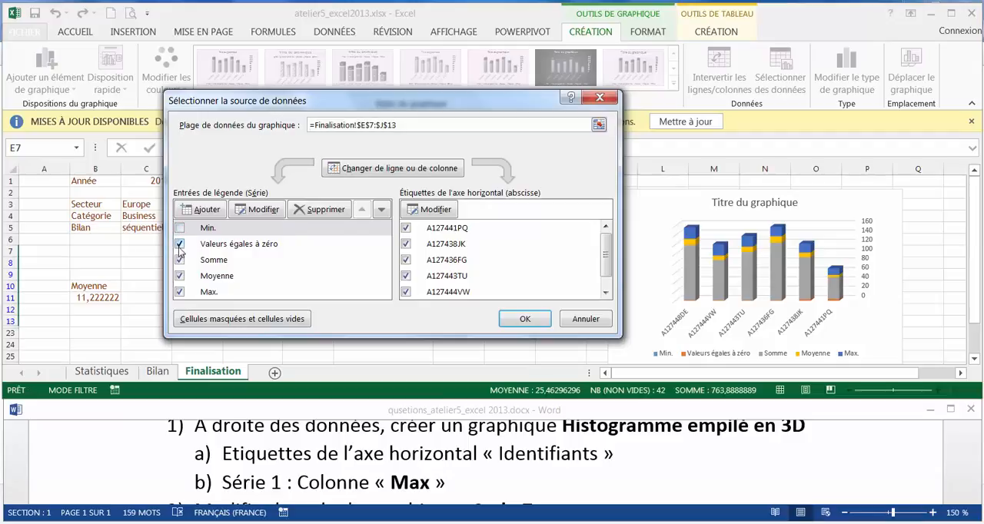
{"action": "left_click", "coordinate": [179, 244]}
{"action": "left_click", "coordinate": [179, 260]}
{"action": "left_click", "coordinate": [179, 276]}
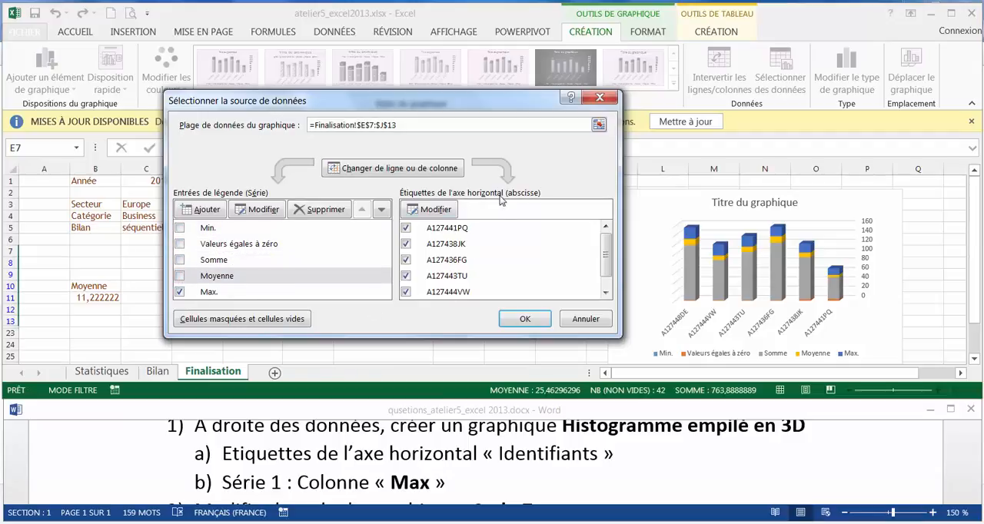
{"action": "left_click", "coordinate": [521, 318]}
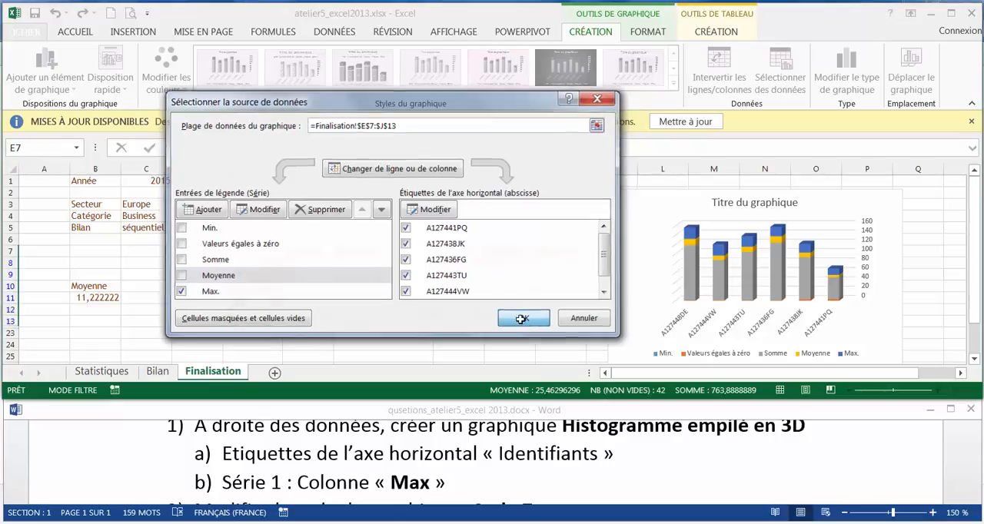
Check question 2 in the Word document and apply Style 7 to the chart
{"action": "left_click", "coordinate": [698, 461]}
{"action": "scroll", "coordinate": [698, 460], "scroll_direction": "down", "scroll_amount": 2}
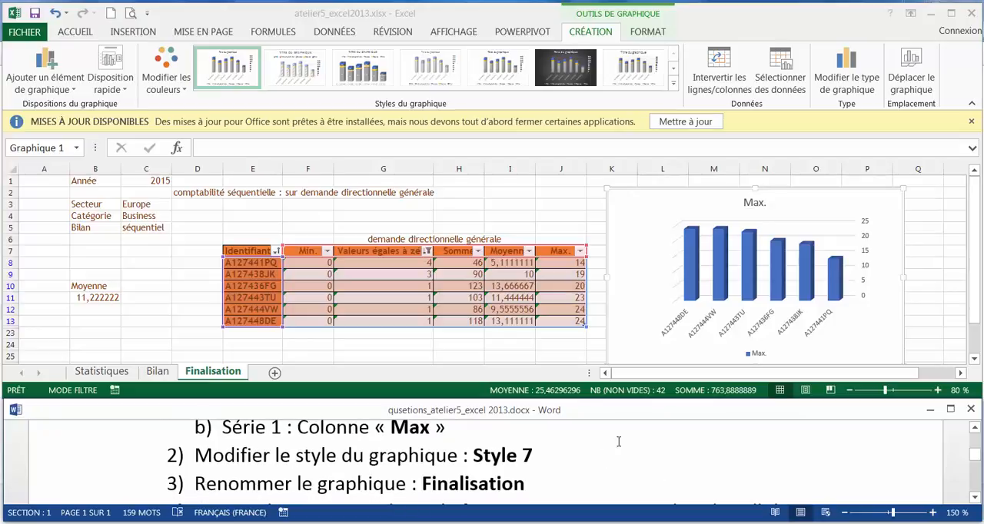
{"action": "left_click", "coordinate": [901, 245]}
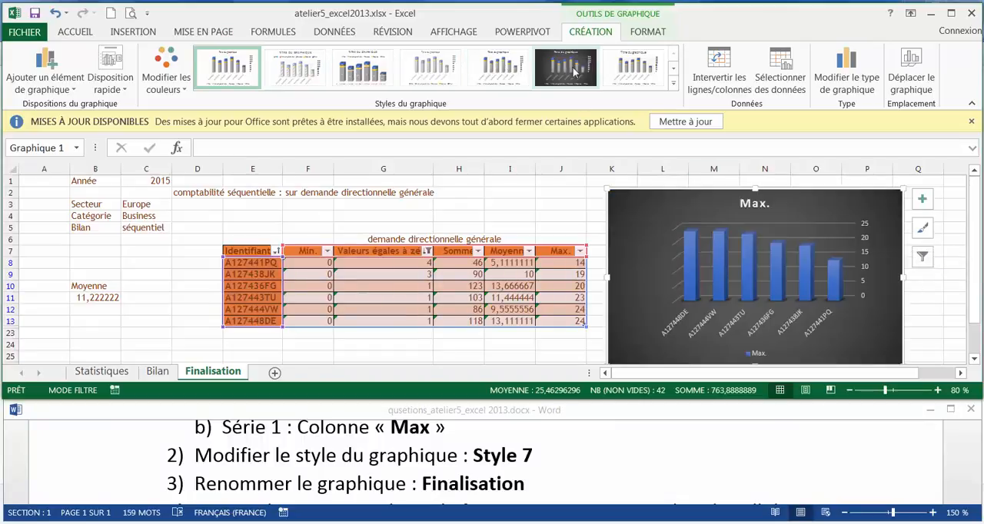
{"action": "left_click", "coordinate": [633, 71]}
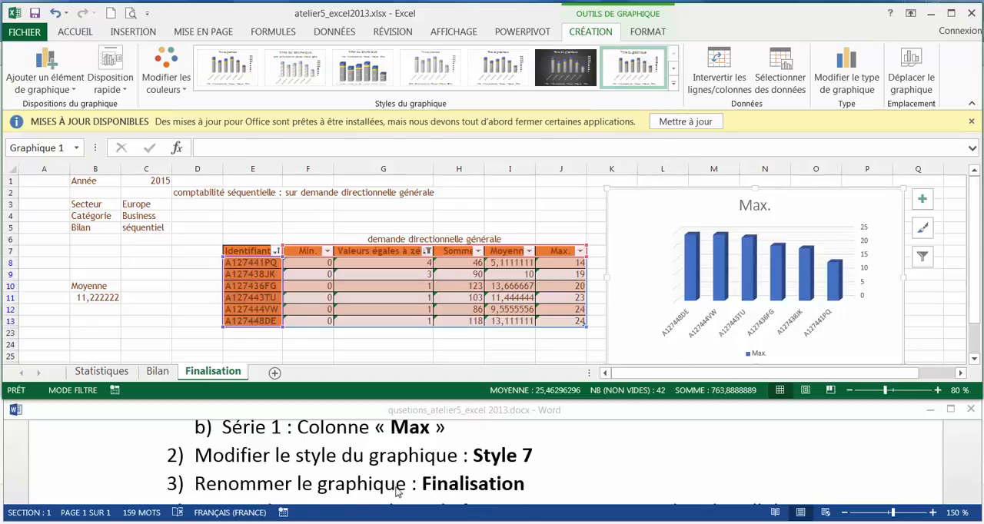
Replace the chart title with "Finalisation", without a trailing period
{"action": "left_click", "coordinate": [753, 205]}
{"action": "double_click", "coordinate": [755, 205]}
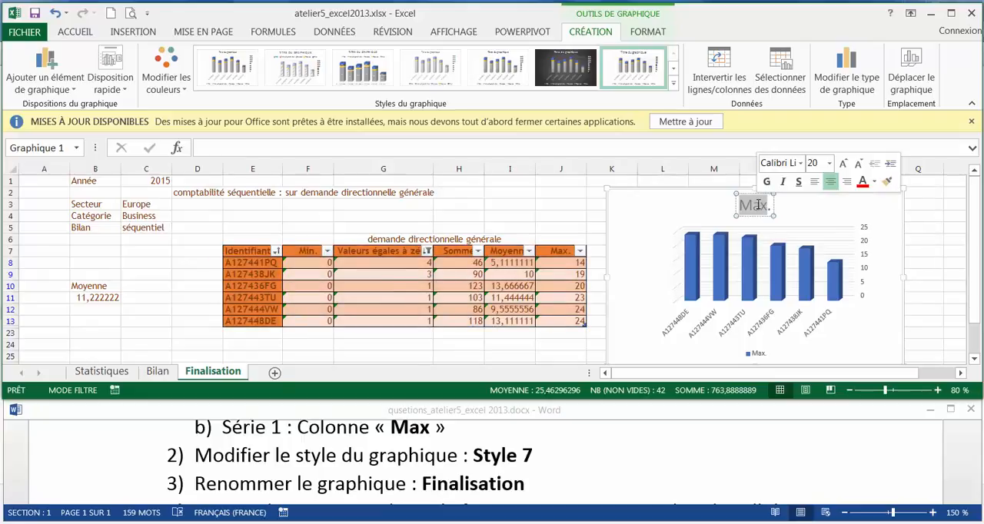
{"action": "type", "text": "Finali"}
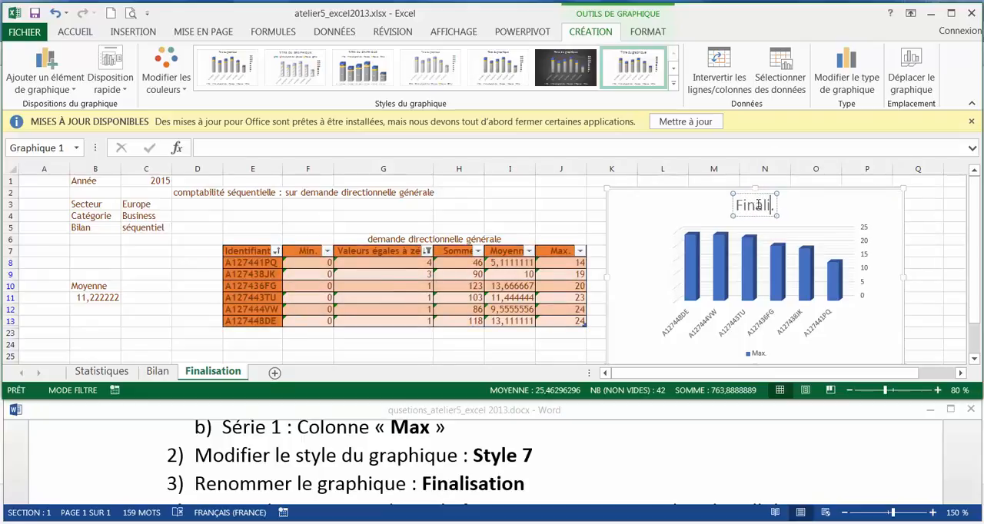
{"action": "type", "text": "sation"}
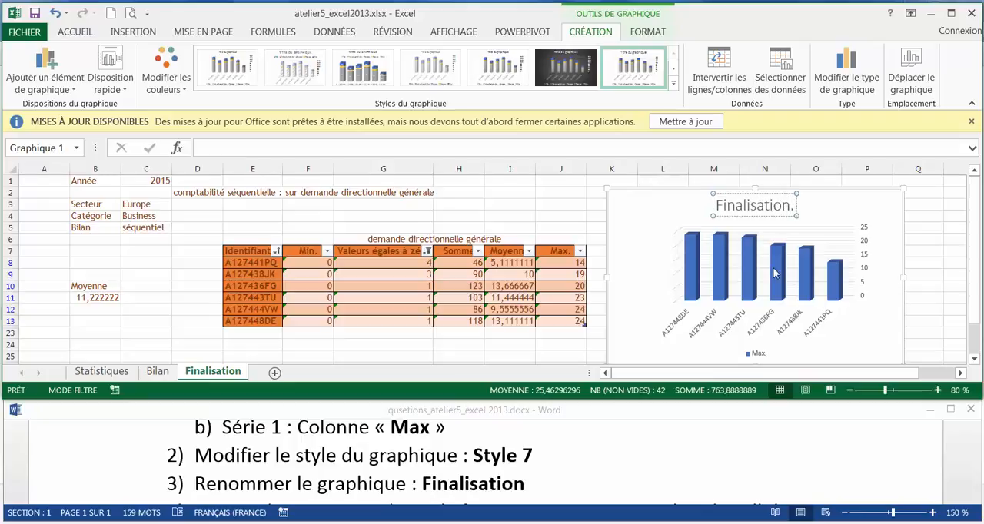
{"action": "key", "text": "Delete"}
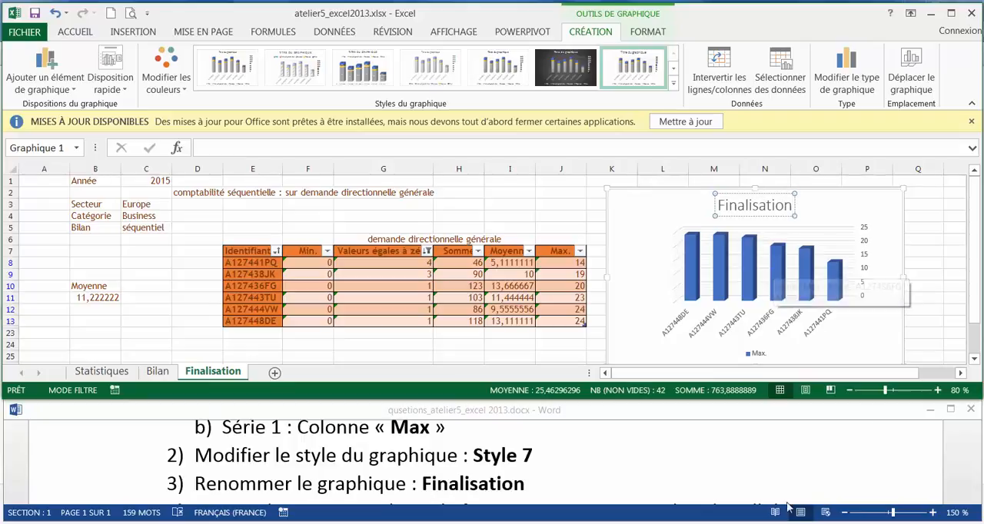
Check question 4 in the Word document and go to cell B25 on the Finalisation sheet
{"action": "left_click", "coordinate": [619, 493]}
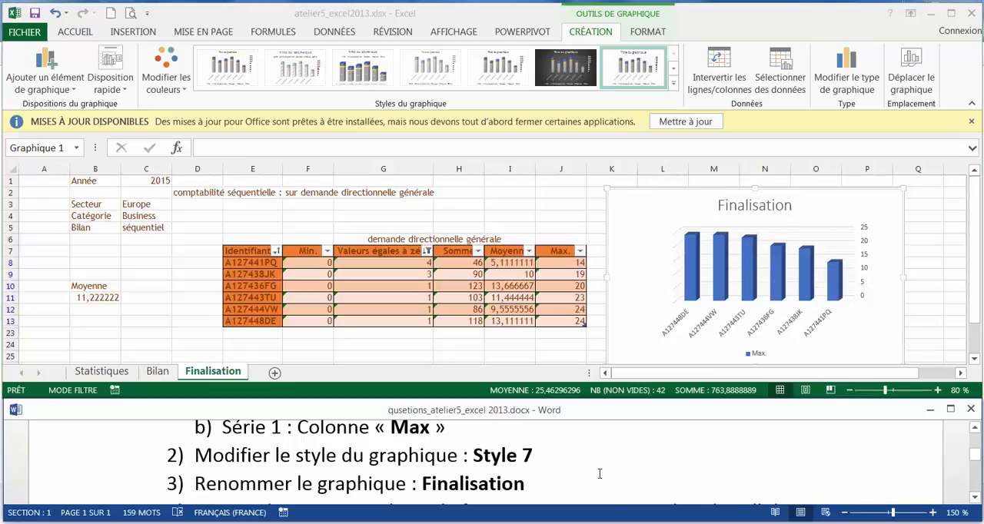
{"action": "scroll", "coordinate": [599, 473], "scroll_direction": "down", "scroll_amount": 1}
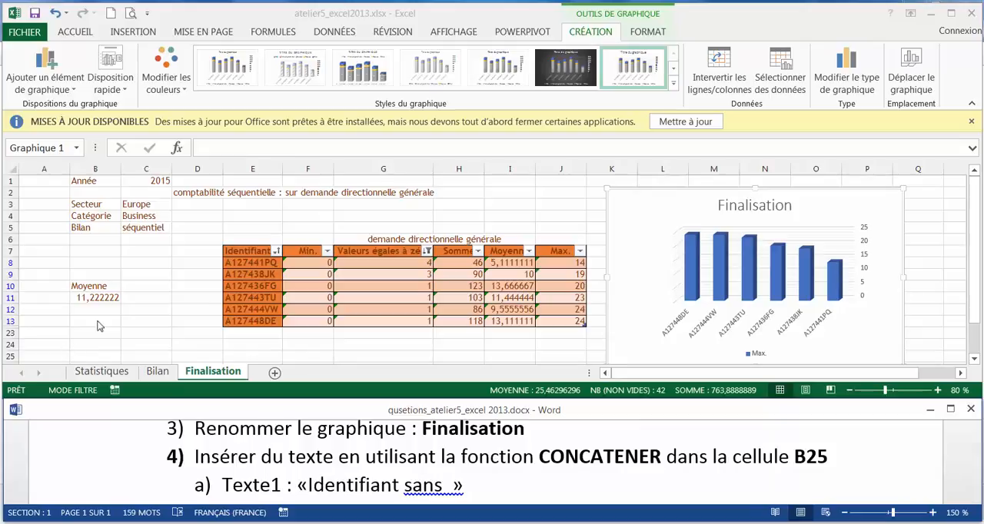
{"action": "left_click", "coordinate": [51, 149]}
{"action": "double_click", "coordinate": [52, 148]}
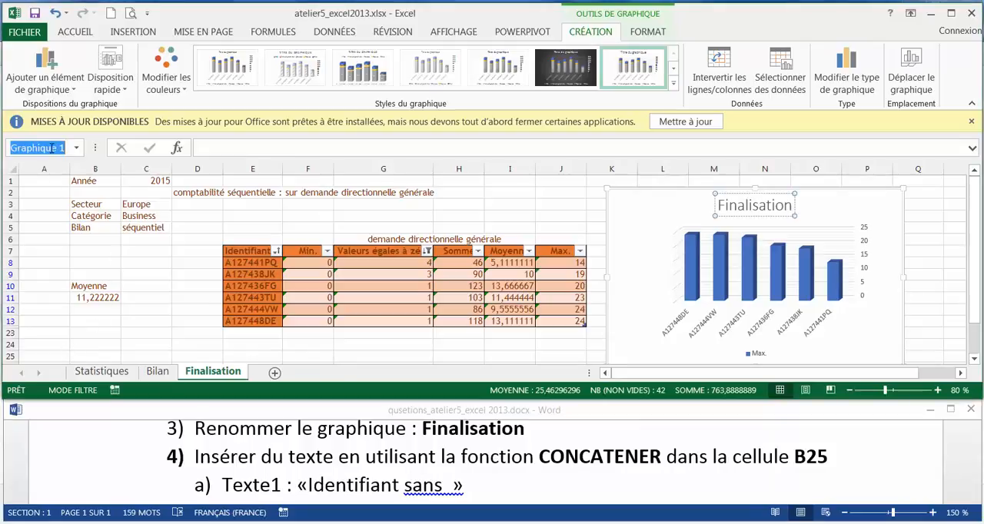
{"action": "left_click", "coordinate": [52, 147]}
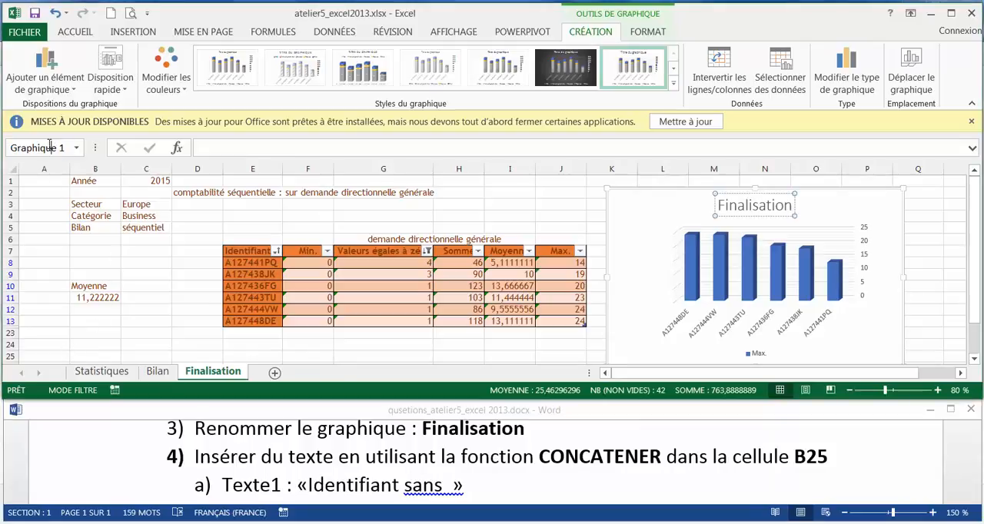
{"action": "left_click_drag", "start_coordinate": [60, 148], "coordinate": [11, 148]}
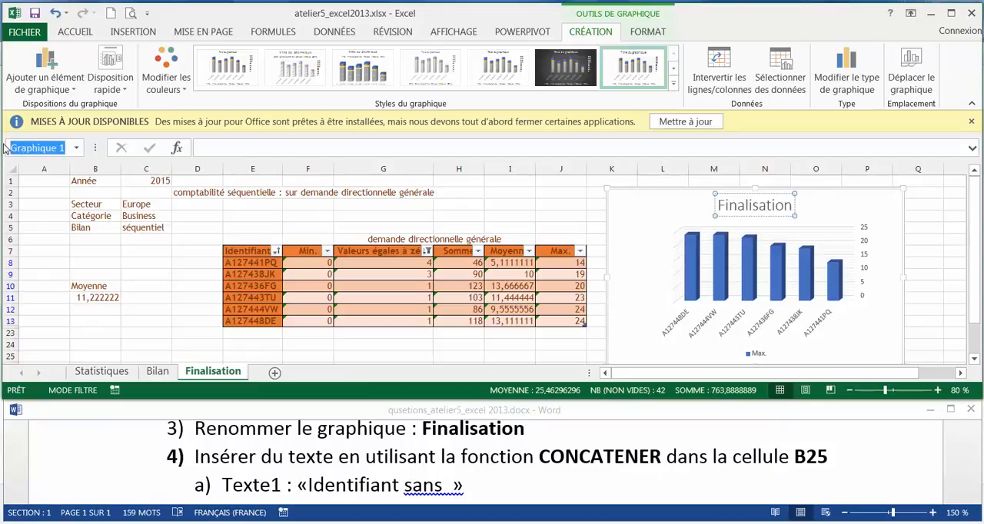
{"action": "type", "text": "B25"}
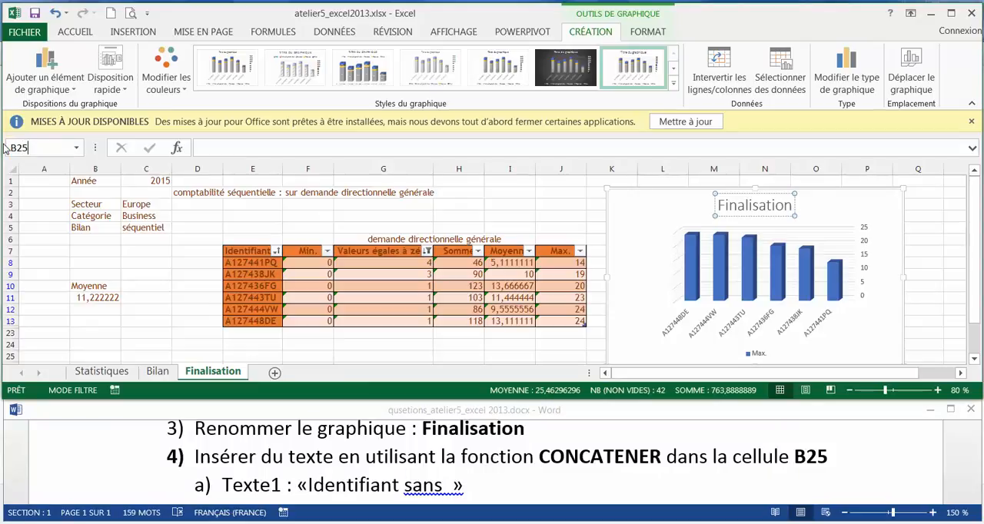
{"action": "key", "text": "Return"}
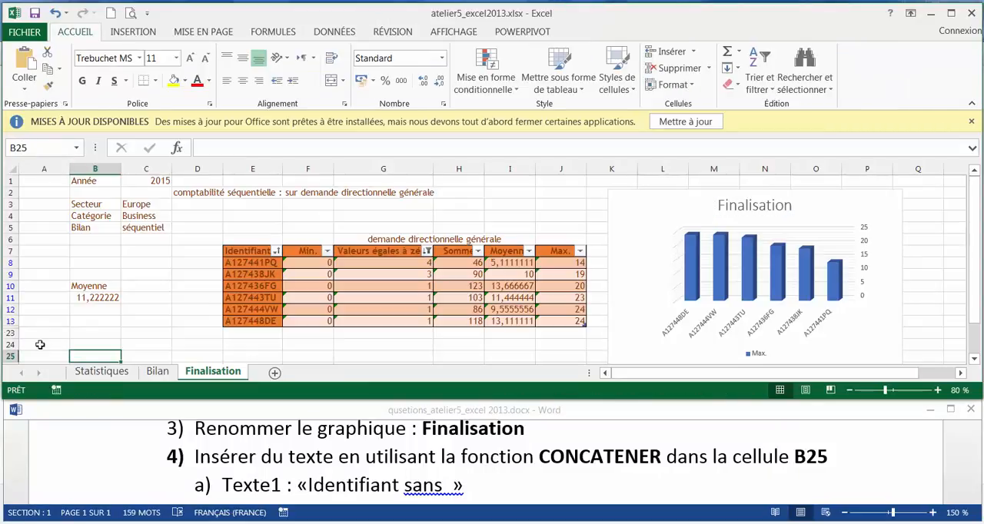
Check the two text arguments of question 4 in the Word document and start a CONCATENER formula in cell B25
{"action": "scroll", "coordinate": [56, 313], "scroll_direction": "down", "scroll_amount": 1}
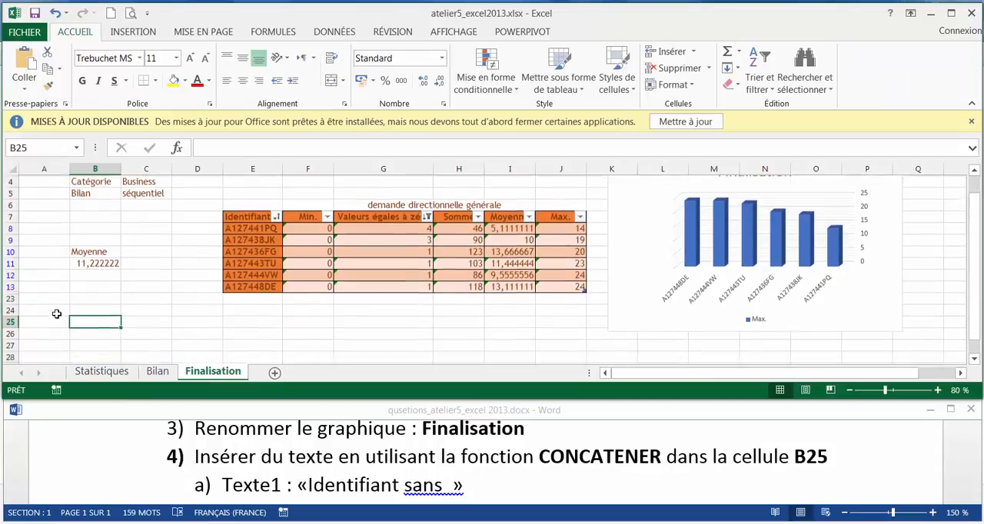
{"action": "left_click", "coordinate": [937, 391]}
{"action": "left_click", "coordinate": [938, 391]}
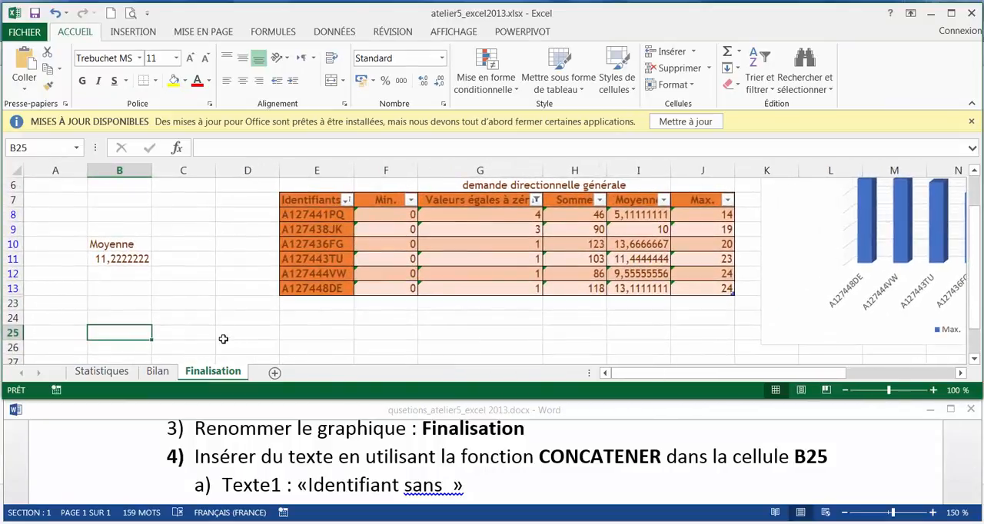
{"action": "left_click", "coordinate": [933, 391]}
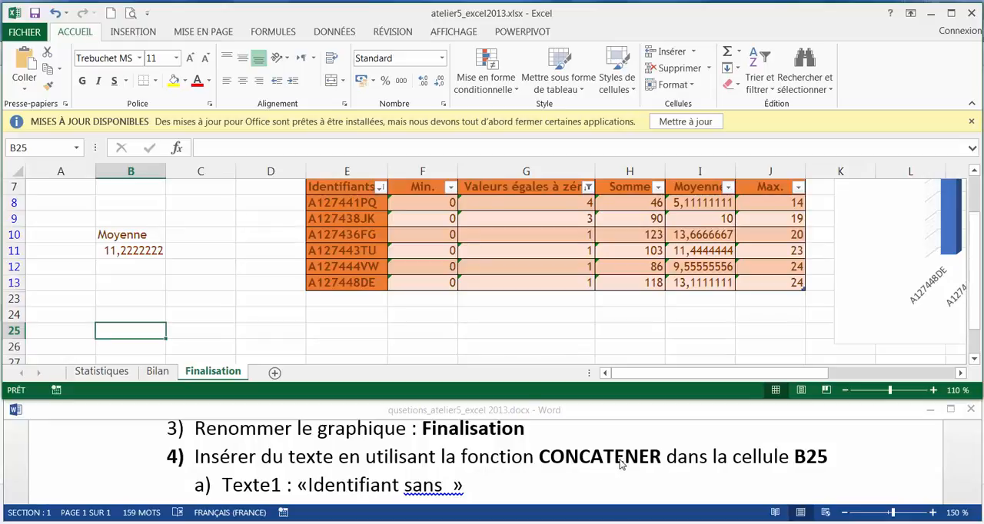
{"action": "scroll", "coordinate": [621, 461], "scroll_direction": "down", "scroll_amount": 1}
{"action": "left_click", "coordinate": [641, 470]}
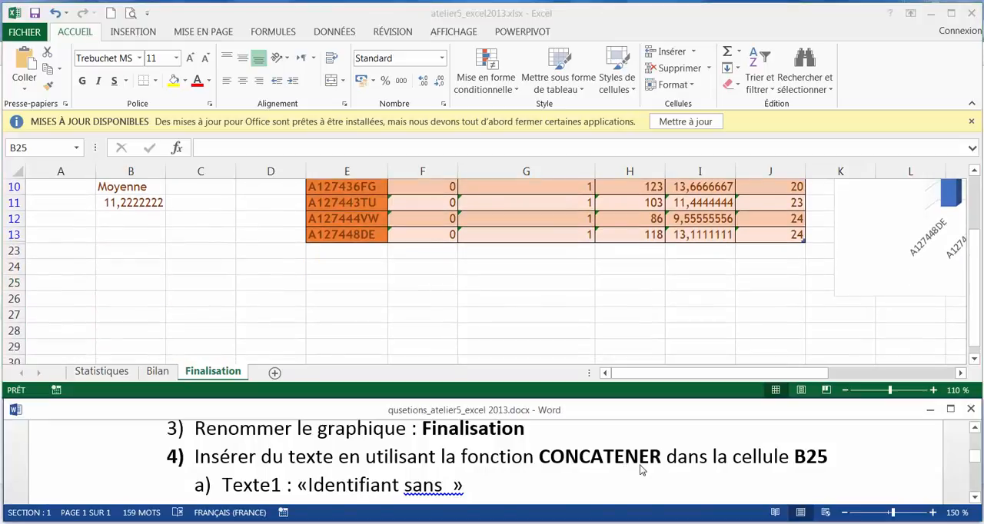
{"action": "scroll", "coordinate": [641, 470], "scroll_direction": "down", "scroll_amount": 1}
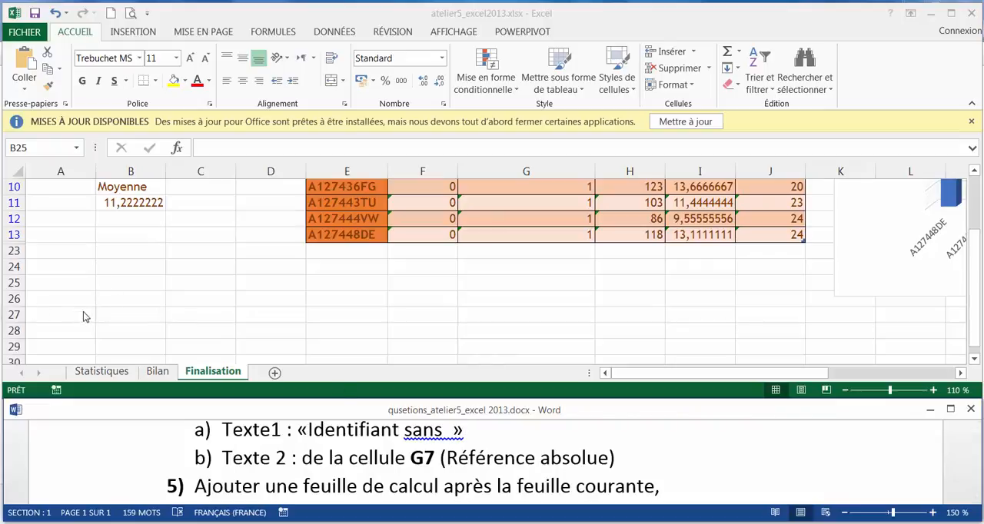
{"action": "left_click", "coordinate": [115, 283]}
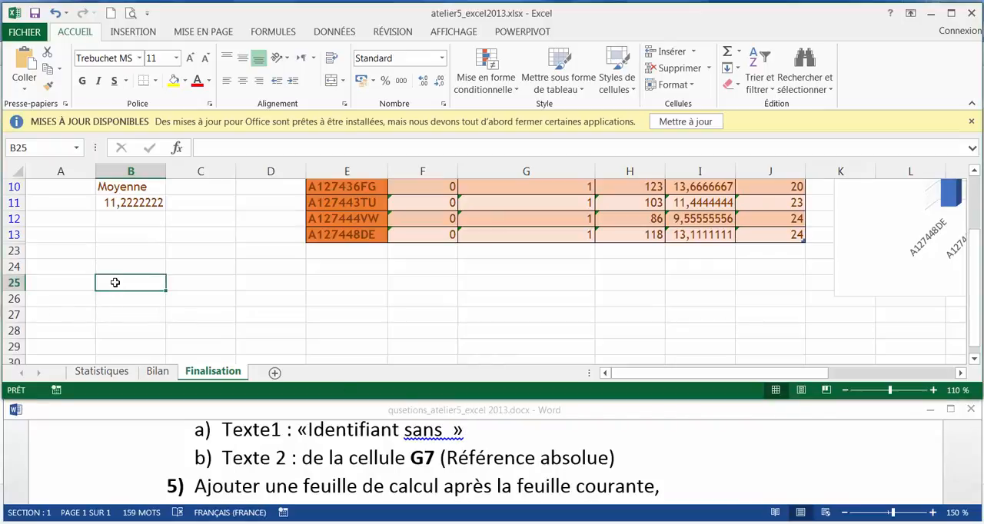
{"action": "type", "text": "=con"}
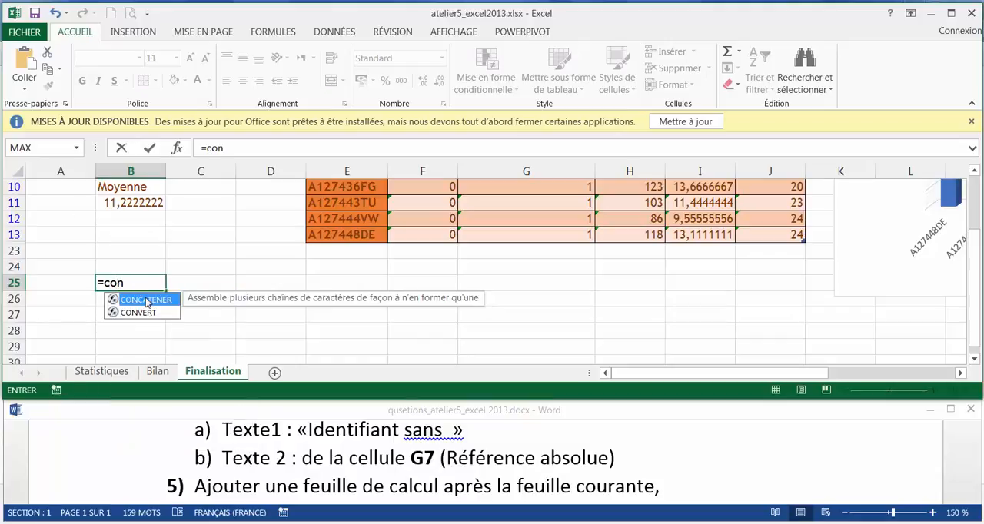
{"action": "double_click", "coordinate": [146, 301]}
{"action": "left_click", "coordinate": [146, 302]}
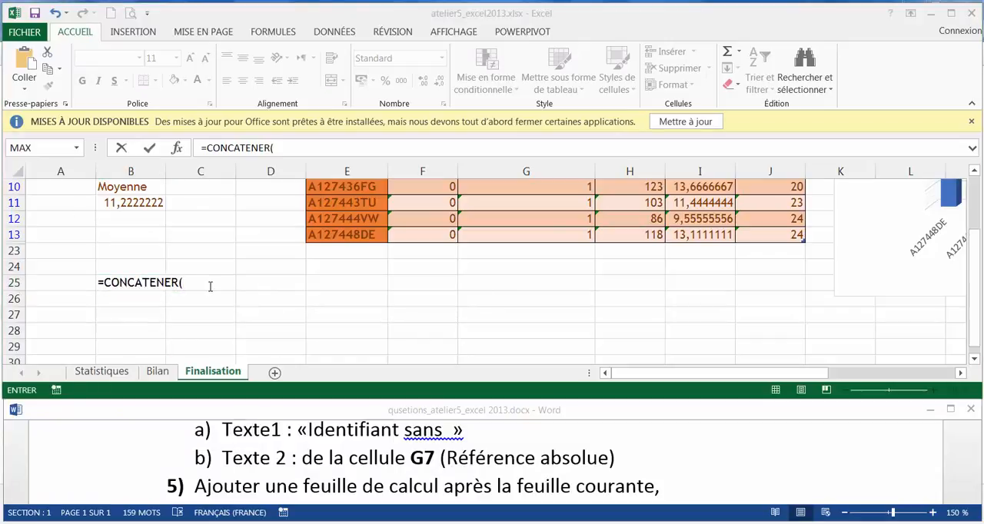
{"action": "left_click", "coordinate": [210, 285]}
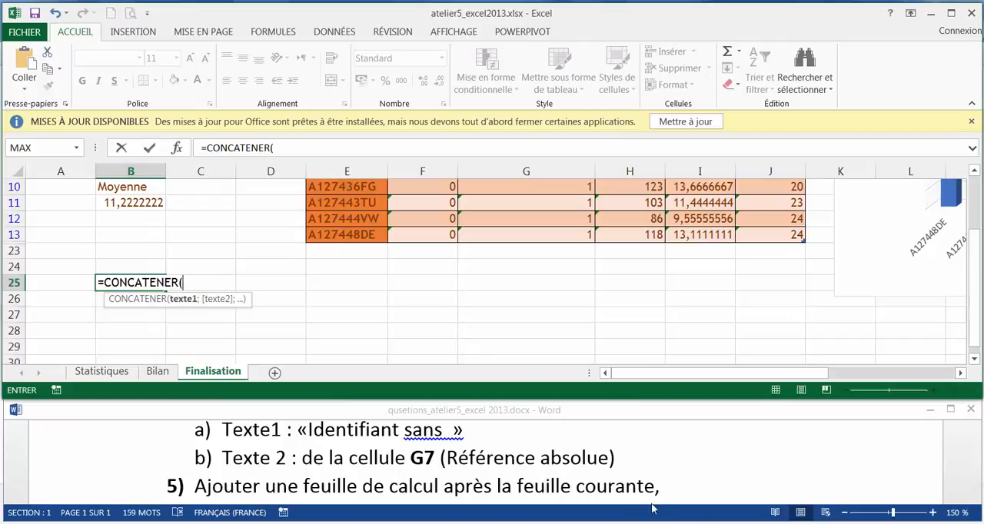
Enter "Identifiant sans ", with a trailing space as in the Word question, as the first CONCATENER argument
{"action": "right_click", "coordinate": [711, 523]}
{"action": "left_click", "coordinate": [716, 506]}
{"action": "type", "text": "dentif"}
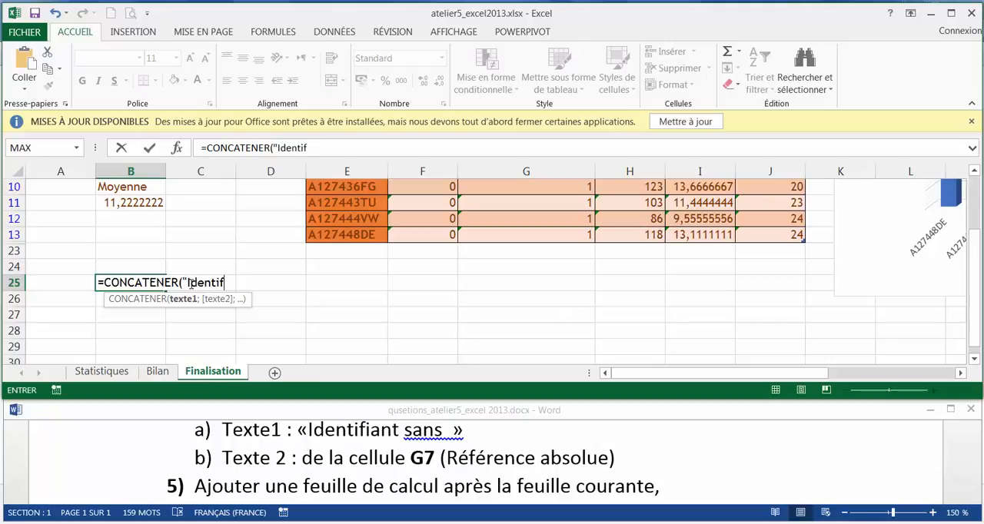
{"action": "type", "text": "iant sans"}
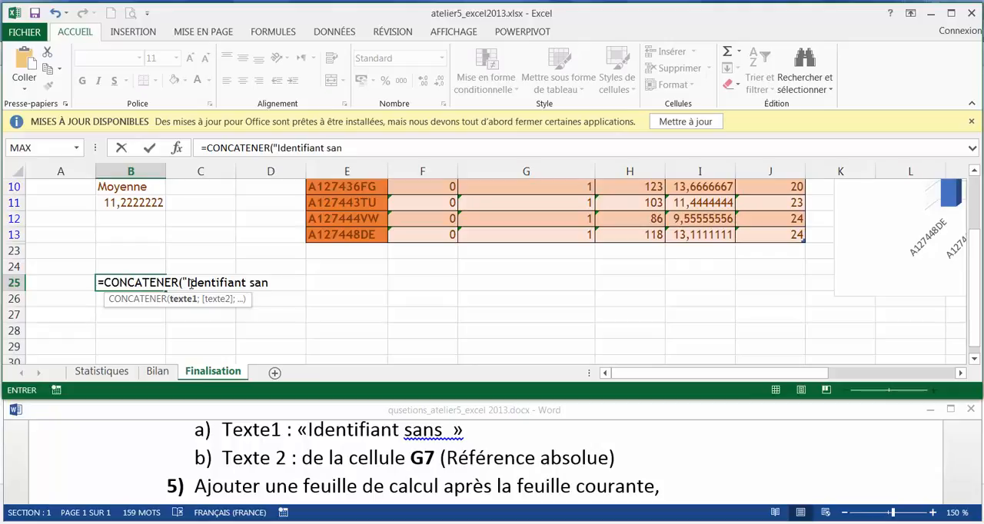
{"action": "left_click", "coordinate": [444, 432]}
{"action": "left_click_drag", "start_coordinate": [443, 432], "coordinate": [453, 432]}
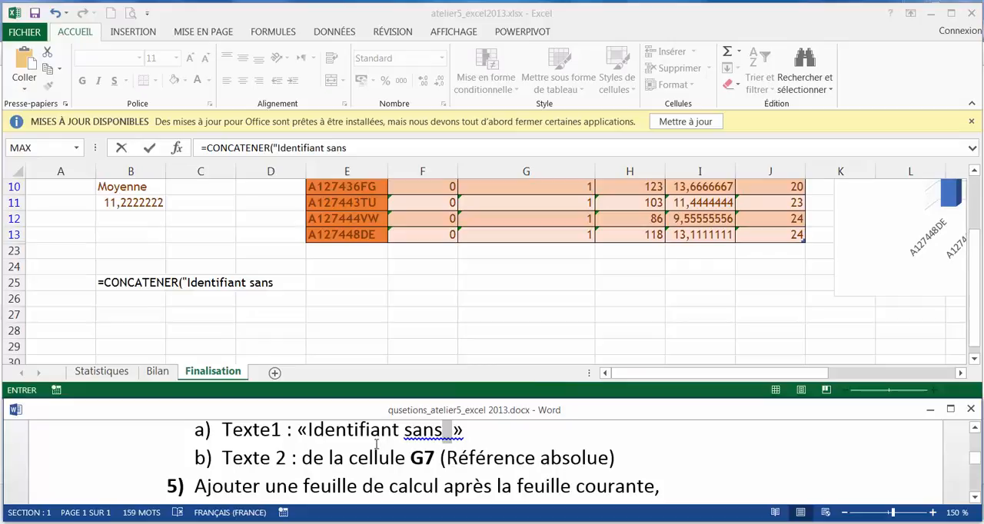
{"action": "left_click", "coordinate": [281, 284]}
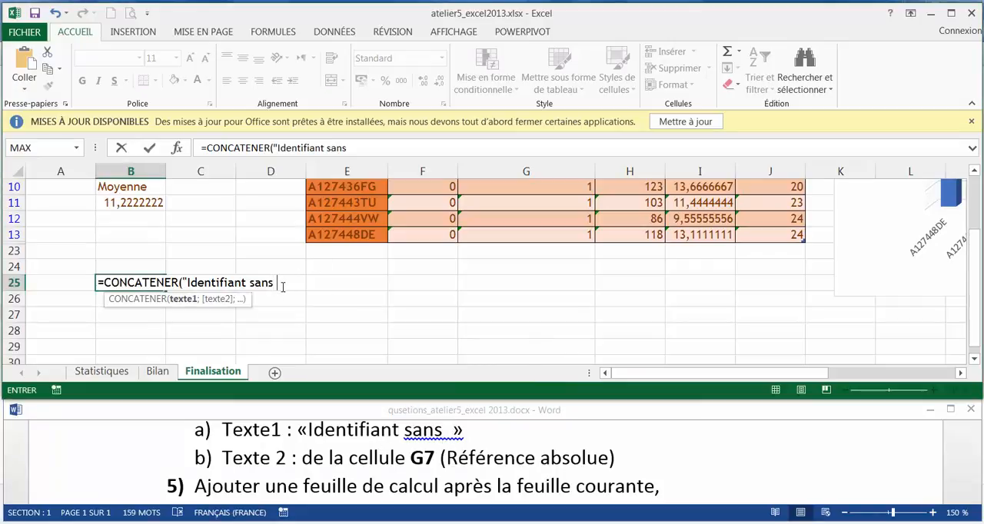
{"action": "type", "text": "\";"}
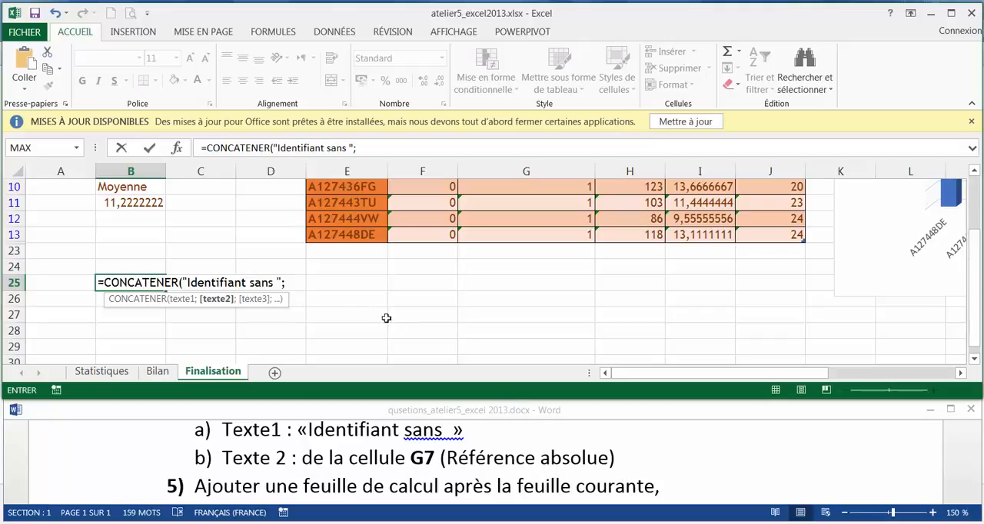
Add an absolute reference to cell G7 as the second CONCATENER argument and validate the formula
{"action": "left_click", "coordinate": [290, 284]}
{"action": "type", "text": "G7"}
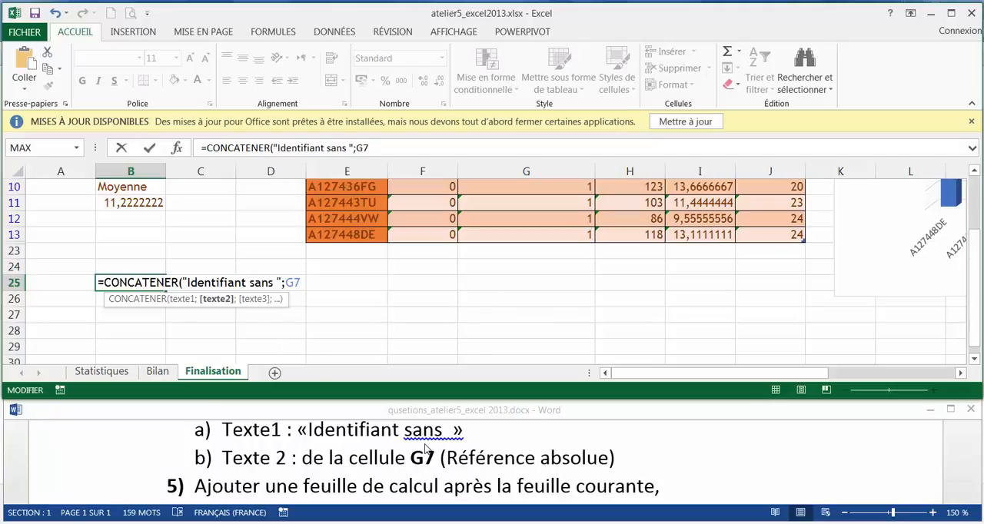
{"action": "key", "text": "F4"}
{"action": "key", "text": "Return"}
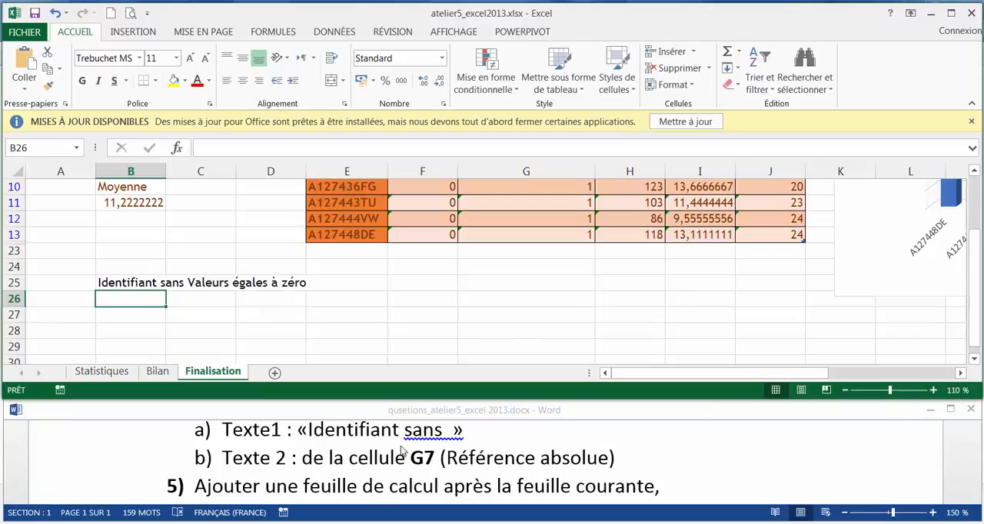
Check question 5 in the Word document, add a worksheet after Finalisation and set its layout to left-to-right
{"action": "left_click", "coordinate": [522, 477]}
{"action": "scroll", "coordinate": [521, 476], "scroll_direction": "down", "scroll_amount": 1}
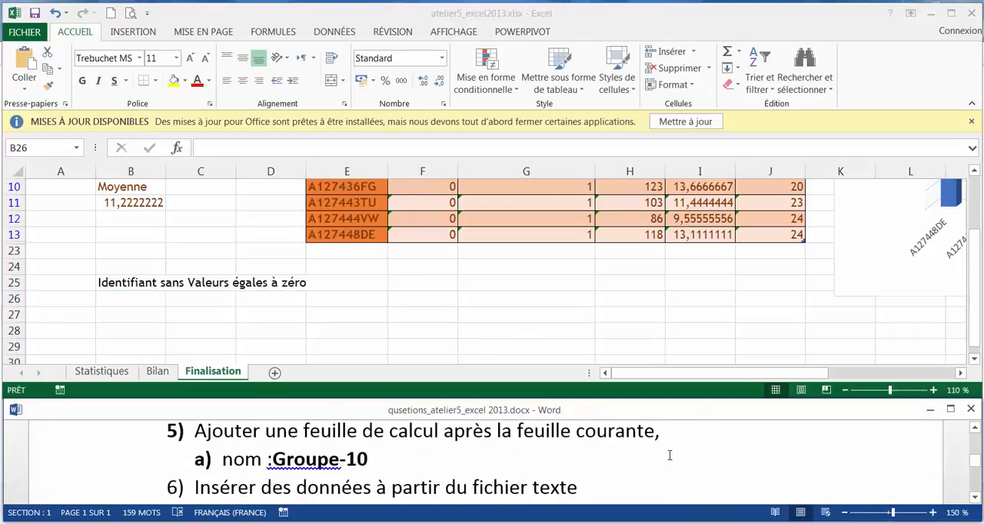
{"action": "left_click", "coordinate": [275, 373]}
{"action": "left_click", "coordinate": [275, 373]}
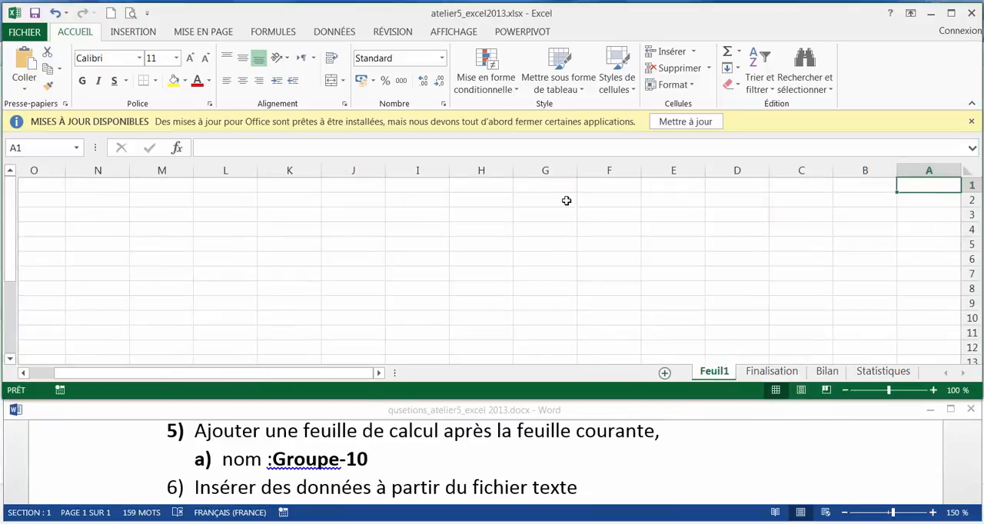
{"action": "left_click", "coordinate": [204, 31]}
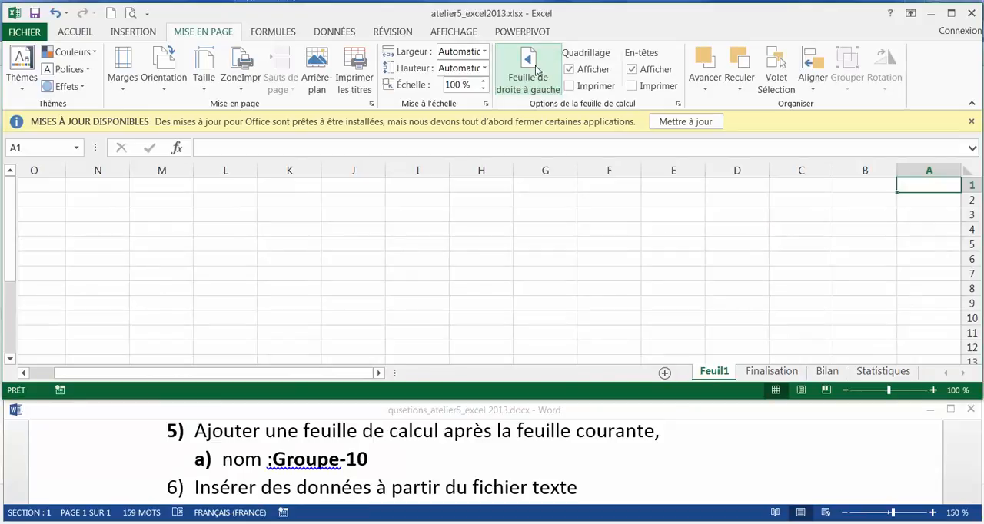
{"action": "left_click", "coordinate": [537, 71]}
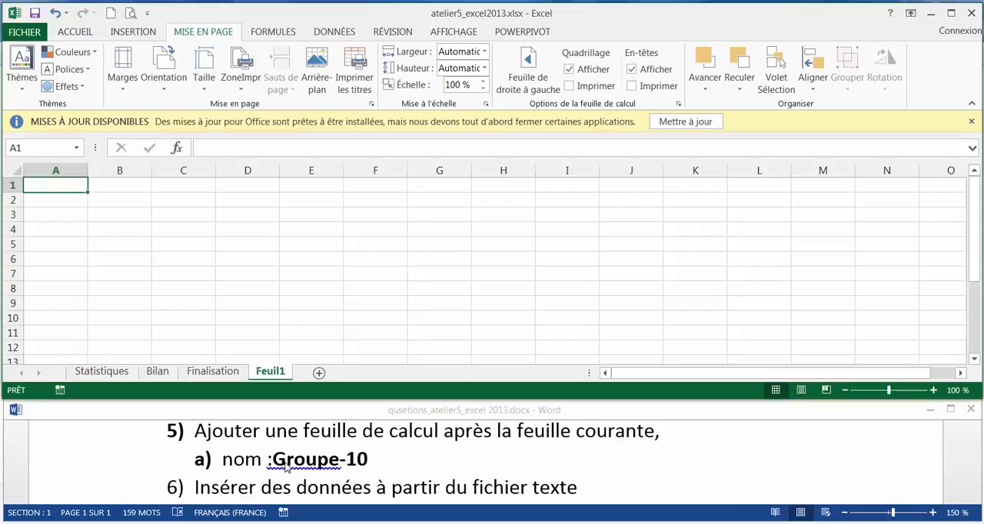
Rename the new worksheet Feuil1 as "Groupe-10"
{"action": "double_click", "coordinate": [273, 373]}
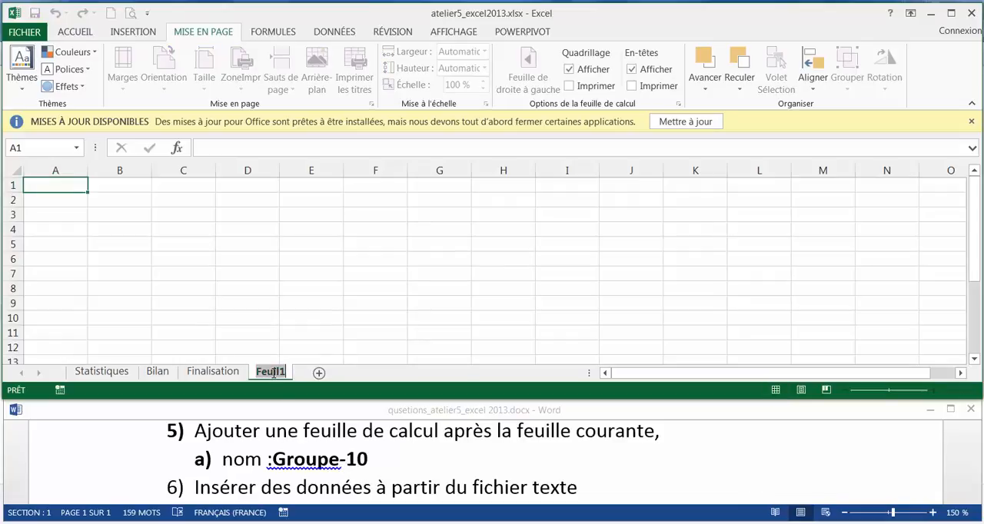
{"action": "type", "text": "Groupe"}
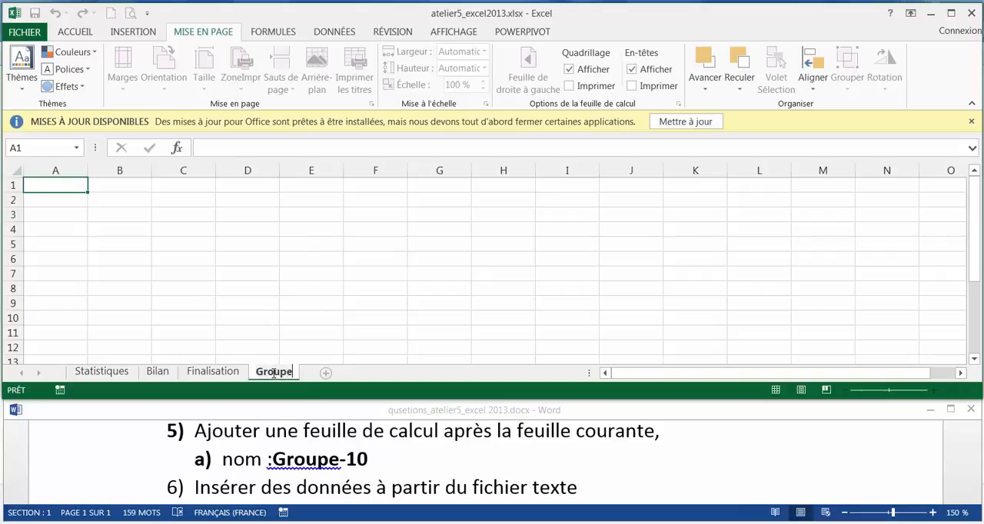
{"action": "type", "text": "-10"}
{"action": "key", "text": "Return"}
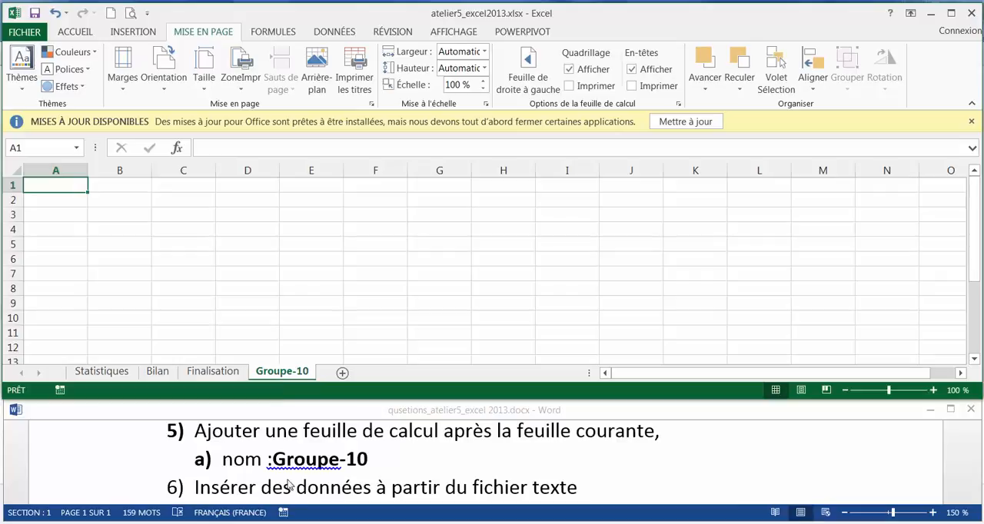
Check question 6 in the Word document and start a text-file import of Printemps.txt into the Groupe-10 sheet
{"action": "left_click", "coordinate": [406, 485]}
{"action": "scroll", "coordinate": [406, 485], "scroll_direction": "down", "scroll_amount": 2}
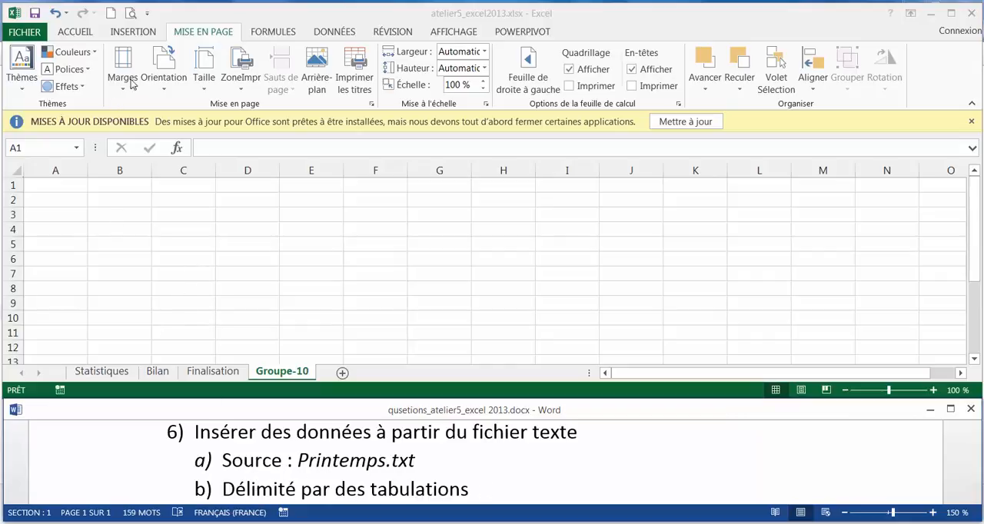
{"action": "left_click", "coordinate": [342, 32]}
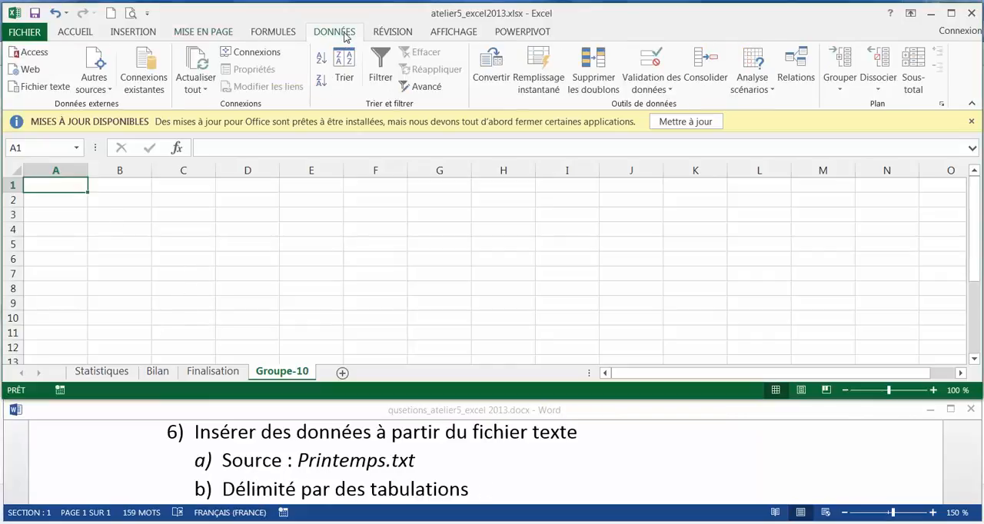
{"action": "left_click", "coordinate": [44, 86]}
{"action": "double_click", "coordinate": [197, 105]}
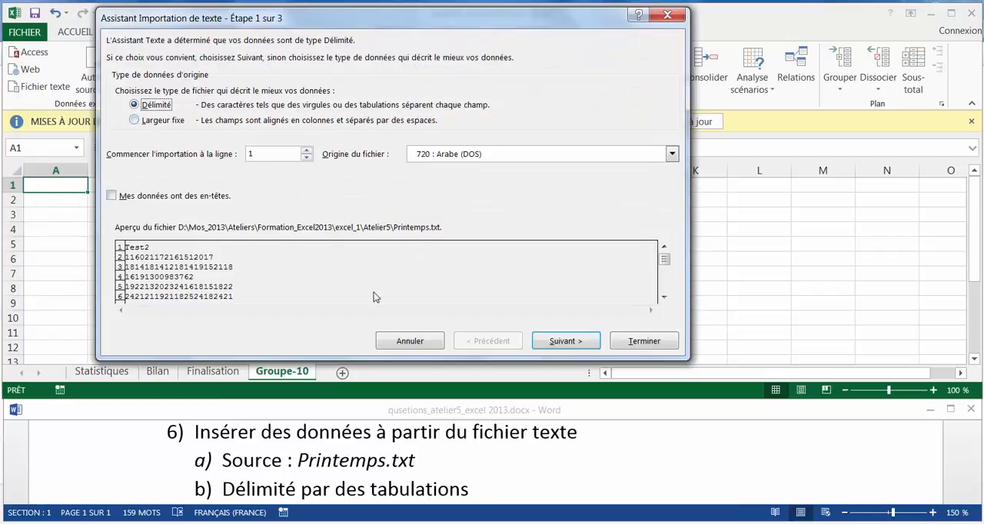
Import the text as tab-delimited data in Standard column format, placing it at cell A1 of the existing worksheet
{"action": "left_click", "coordinate": [568, 350]}
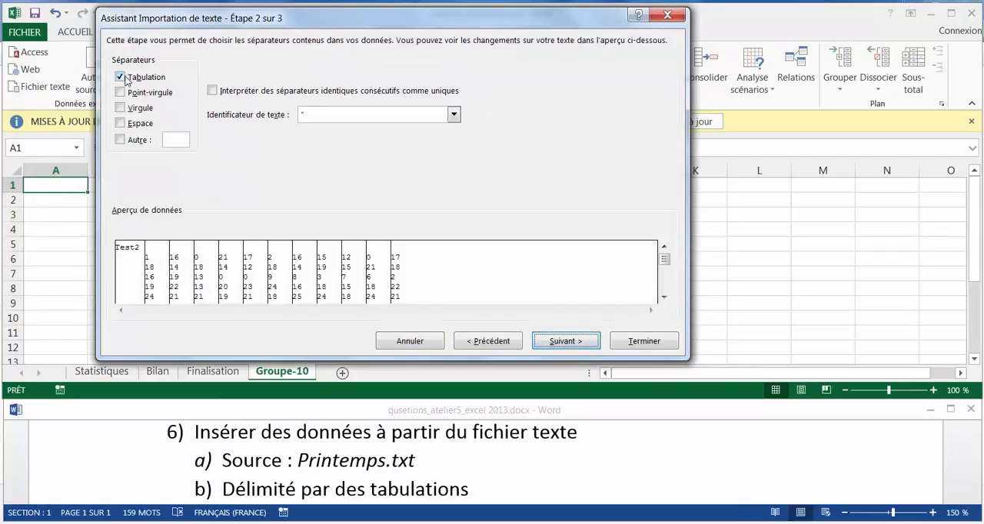
{"action": "left_click", "coordinate": [567, 340]}
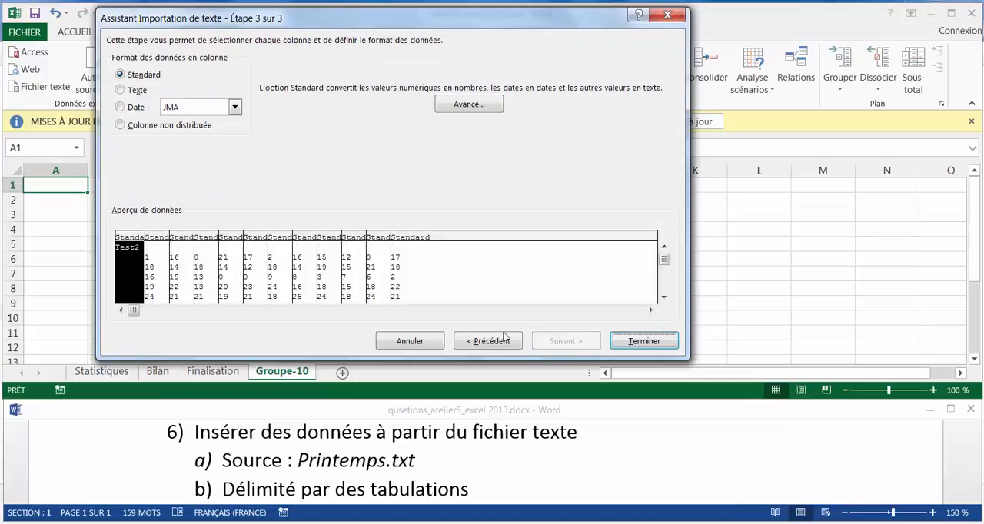
{"action": "left_click", "coordinate": [639, 346]}
{"action": "left_click", "coordinate": [414, 273]}
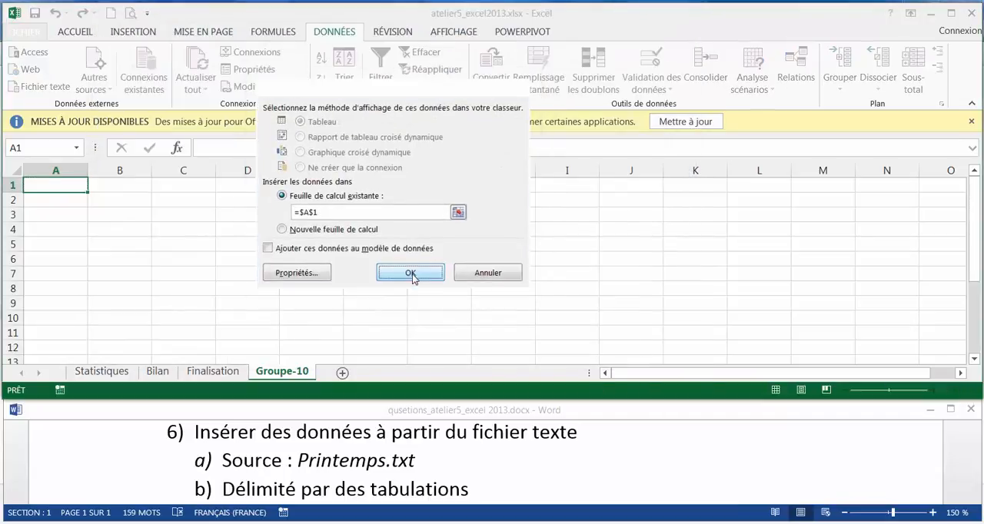
Check question 7 in the Word document and insert a hyperlink in cell A1 of Groupe-10 pointing to the Finalisation sheet
{"action": "left_click", "coordinate": [640, 457]}
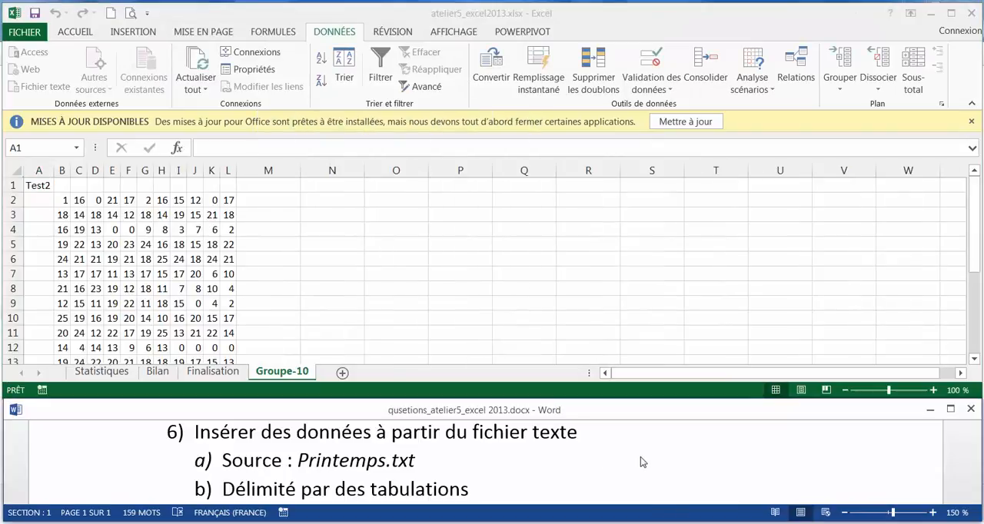
{"action": "scroll", "coordinate": [641, 457], "scroll_direction": "down", "scroll_amount": 1}
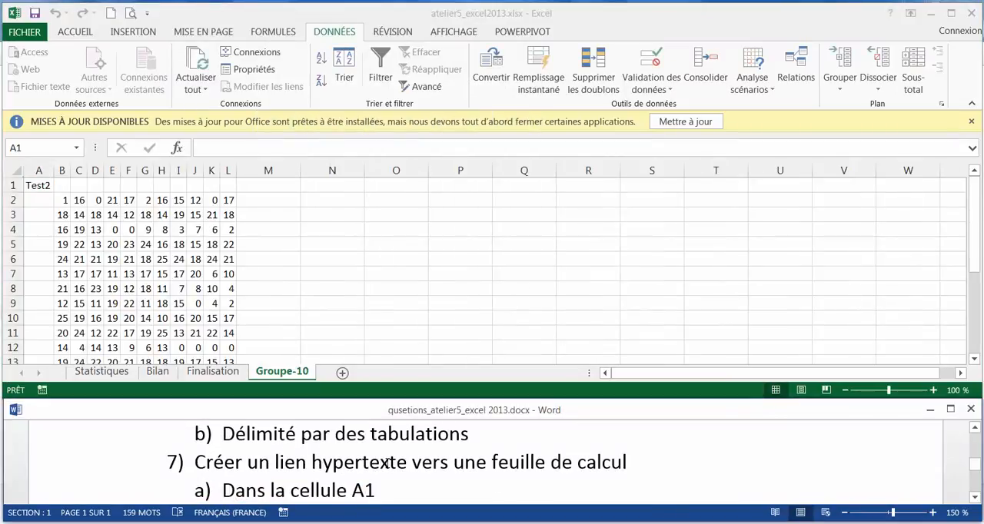
{"action": "scroll", "coordinate": [365, 459], "scroll_direction": "down", "scroll_amount": 1}
{"action": "scroll", "coordinate": [552, 469], "scroll_direction": "up", "scroll_amount": 1}
{"action": "scroll", "coordinate": [973, 492], "scroll_direction": "down", "scroll_amount": 2}
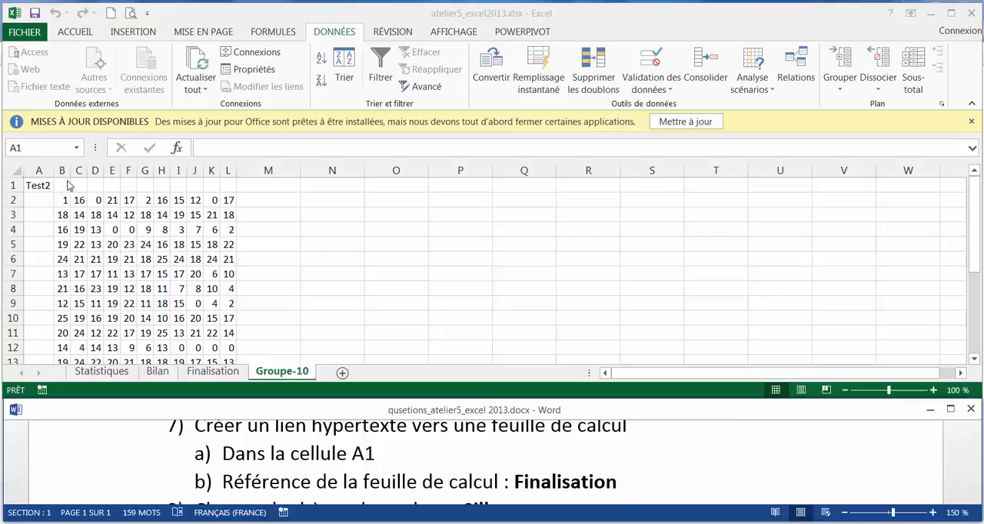
{"action": "left_click", "coordinate": [42, 187]}
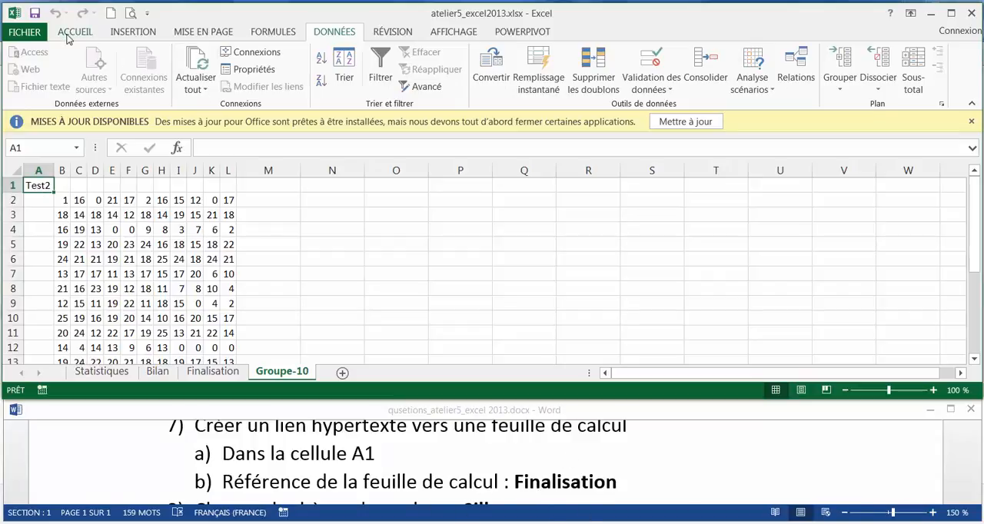
{"action": "left_click", "coordinate": [145, 34]}
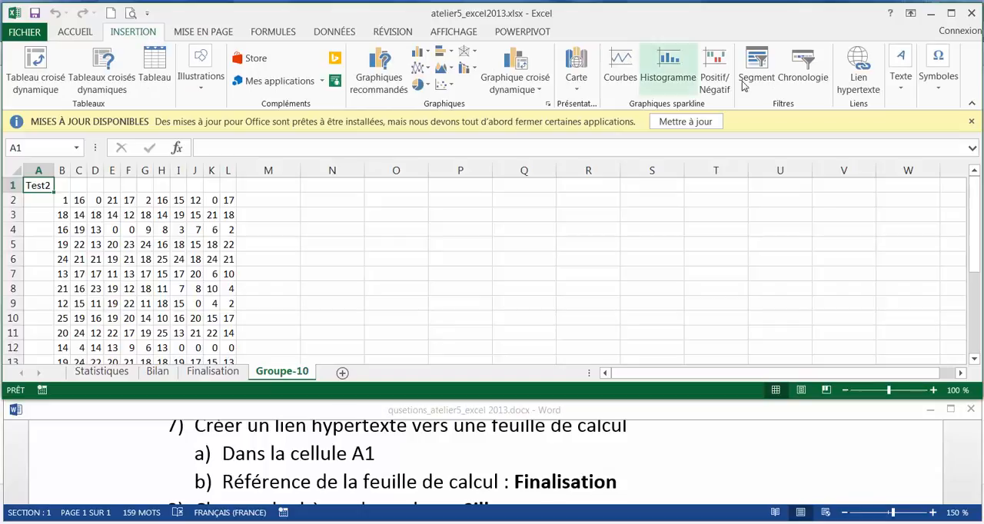
{"action": "left_click", "coordinate": [857, 68]}
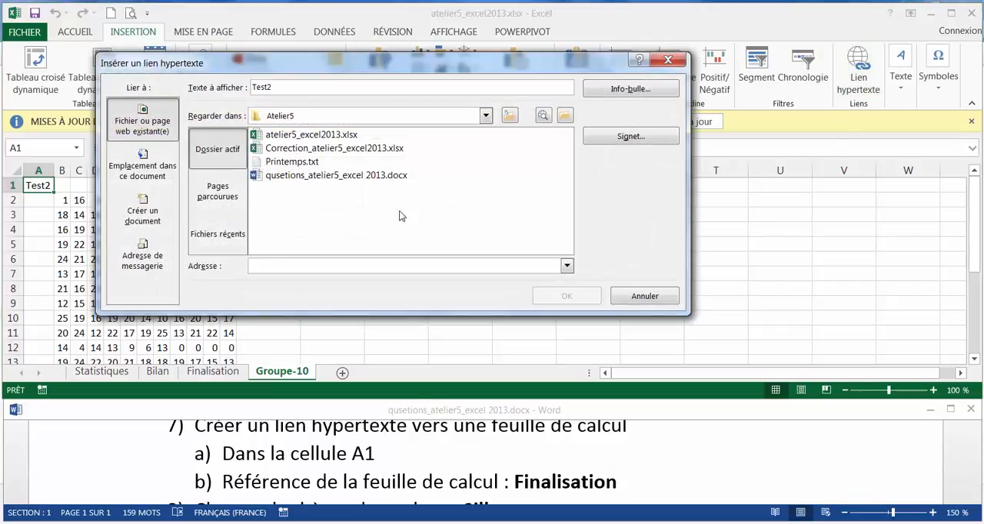
{"action": "left_click", "coordinate": [153, 170]}
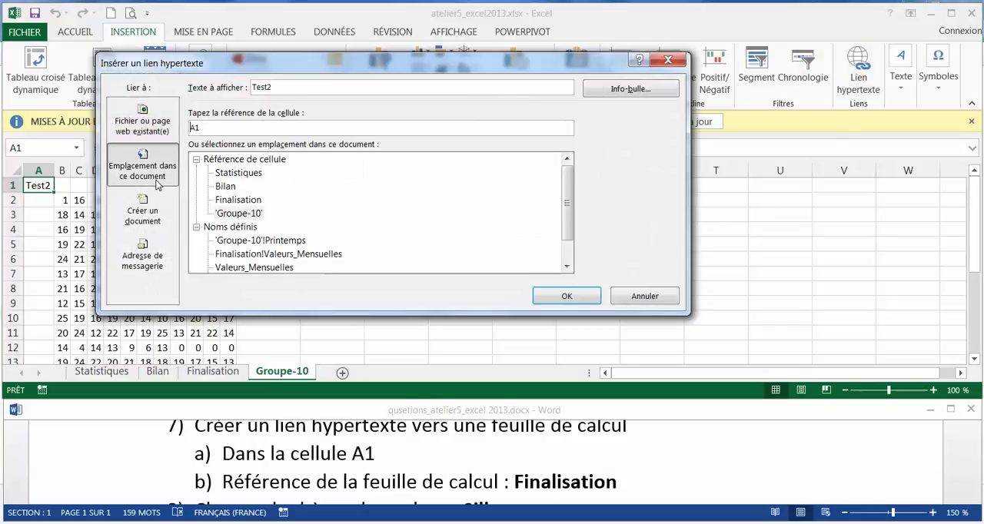
{"action": "left_click", "coordinate": [239, 200]}
{"action": "left_click", "coordinate": [588, 297]}
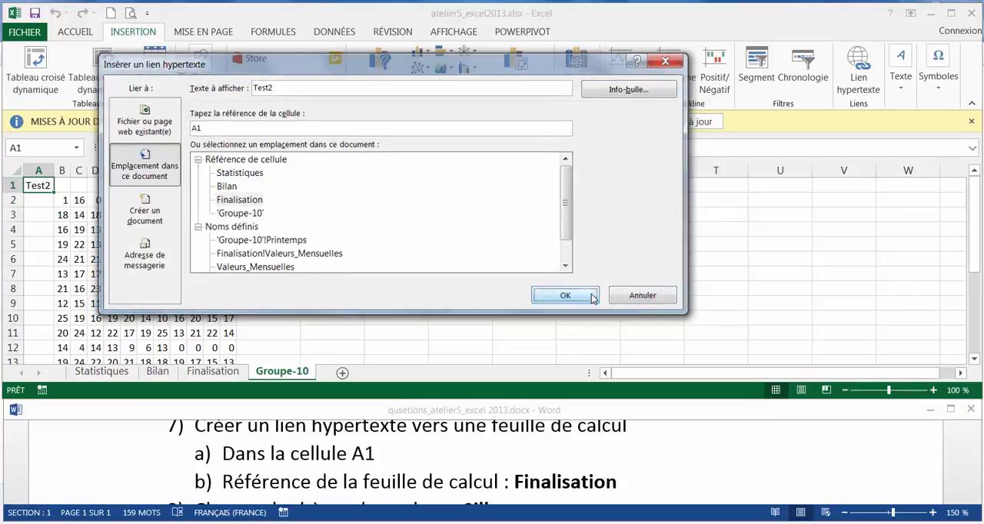
Check question 8 in the Word document and change the workbook's theme colours to Sillage
{"action": "left_click", "coordinate": [901, 475]}
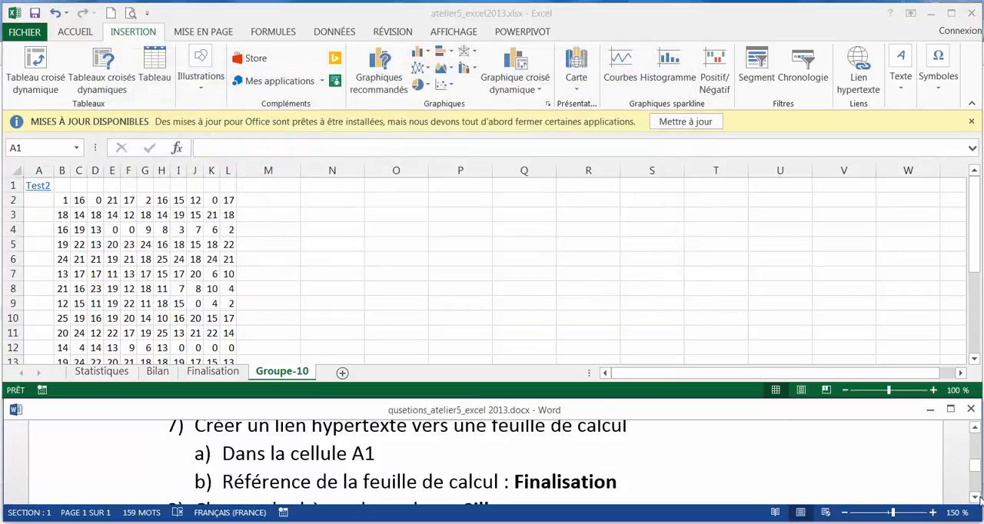
{"action": "scroll", "coordinate": [569, 465], "scroll_direction": "down", "scroll_amount": 1}
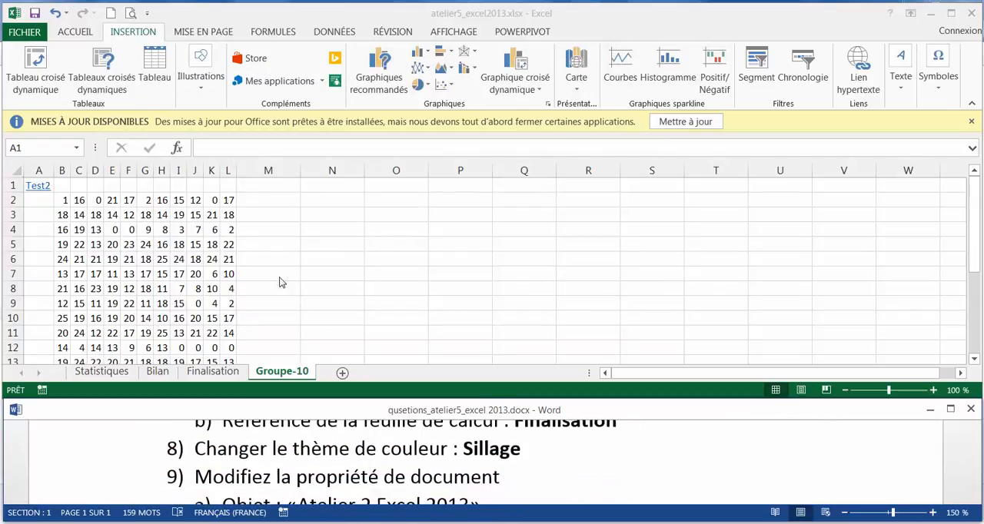
{"action": "left_click", "coordinate": [217, 36]}
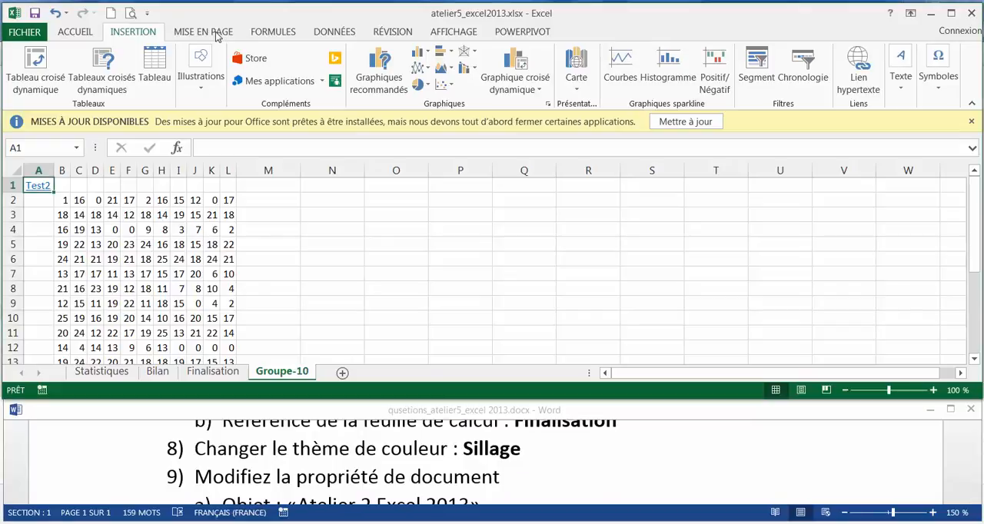
{"action": "left_click", "coordinate": [217, 35]}
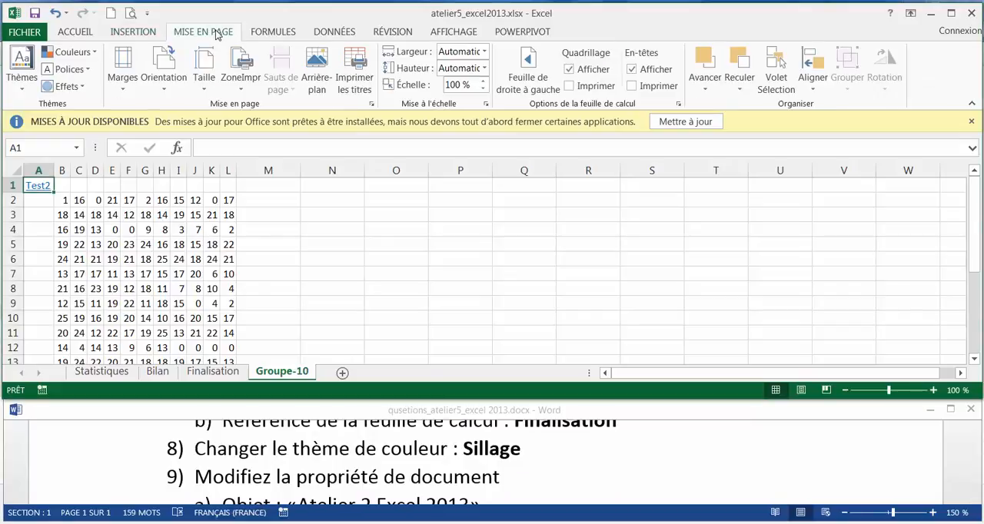
{"action": "left_click", "coordinate": [77, 53]}
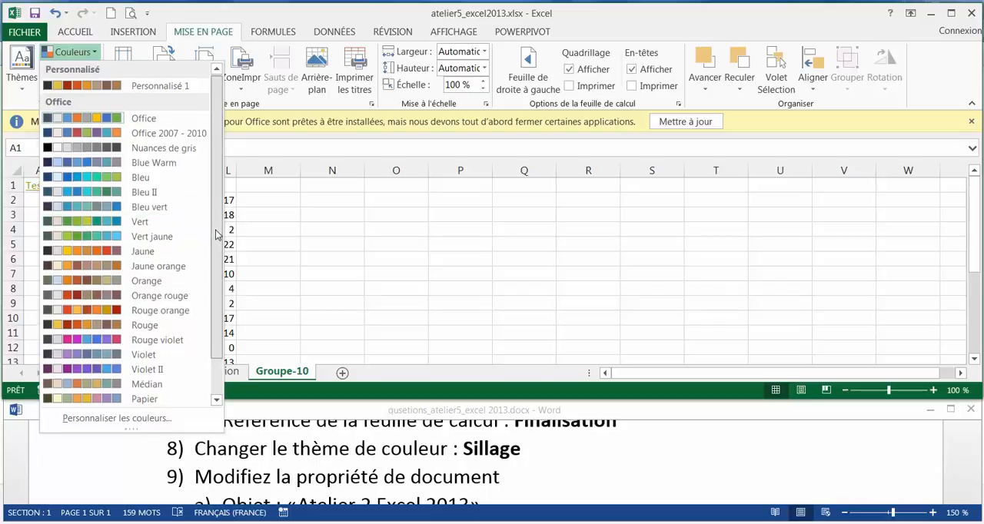
{"action": "scroll", "coordinate": [209, 256], "scroll_direction": "down", "scroll_amount": 1}
{"action": "scroll", "coordinate": [209, 256], "scroll_direction": "down", "scroll_amount": 1}
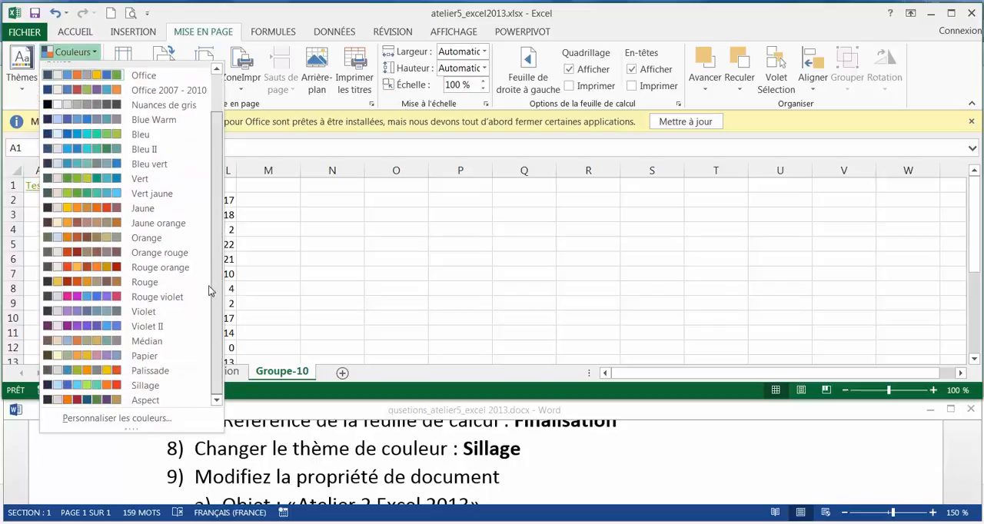
{"action": "left_click", "coordinate": [157, 387]}
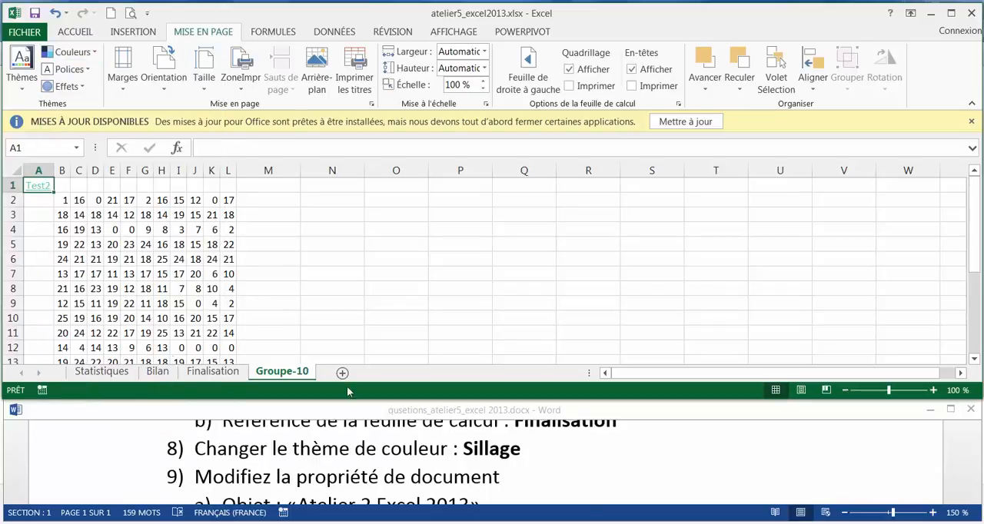
Check question 9 in the Word document and display the full list of the workbook's document properties
{"action": "left_click", "coordinate": [467, 472]}
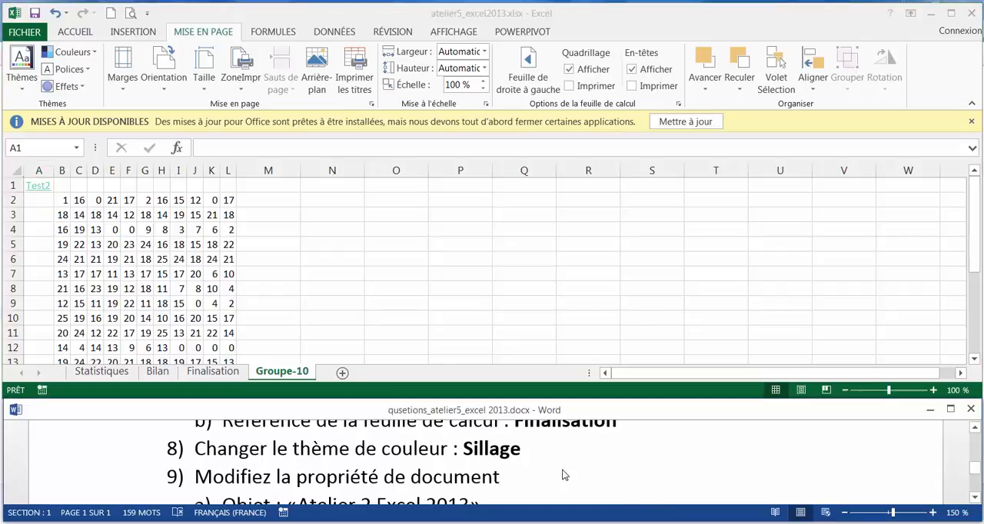
{"action": "scroll", "coordinate": [562, 470], "scroll_direction": "down", "scroll_amount": 1}
{"action": "scroll", "coordinate": [562, 470], "scroll_direction": "up", "scroll_amount": 1}
{"action": "scroll", "coordinate": [972, 496], "scroll_direction": "down", "scroll_amount": 1}
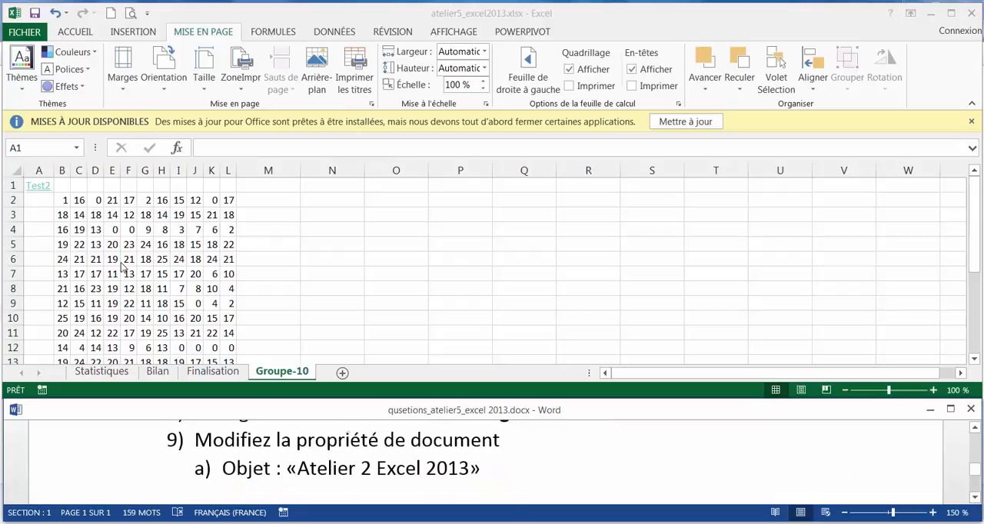
{"action": "left_click", "coordinate": [34, 31]}
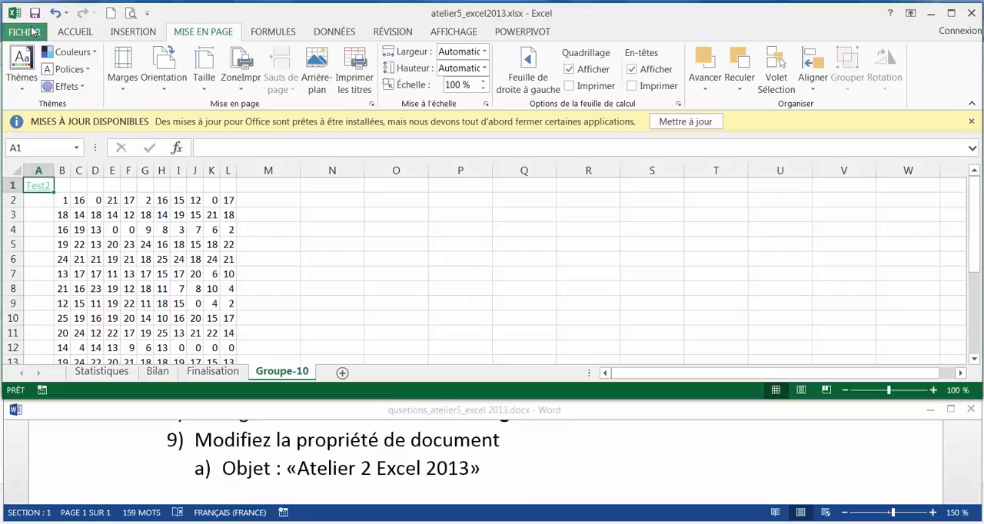
{"action": "left_click", "coordinate": [34, 31]}
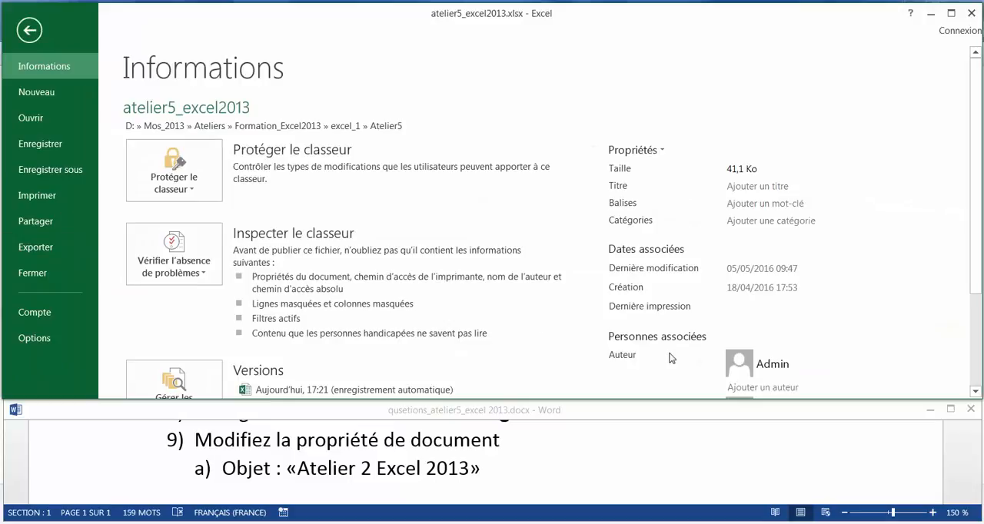
{"action": "scroll", "coordinate": [782, 314], "scroll_direction": "down", "scroll_amount": 2}
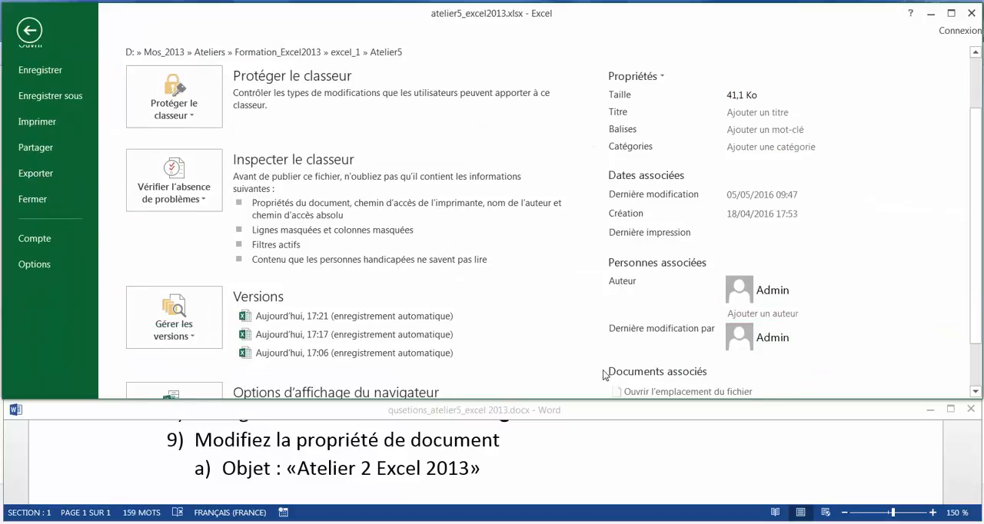
{"action": "scroll", "coordinate": [654, 338], "scroll_direction": "down", "scroll_amount": 1}
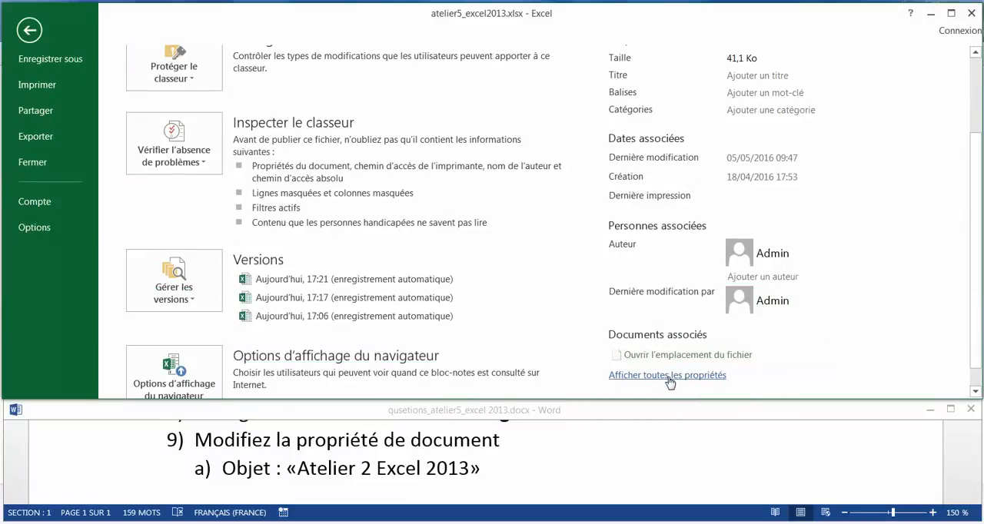
{"action": "left_click", "coordinate": [668, 375]}
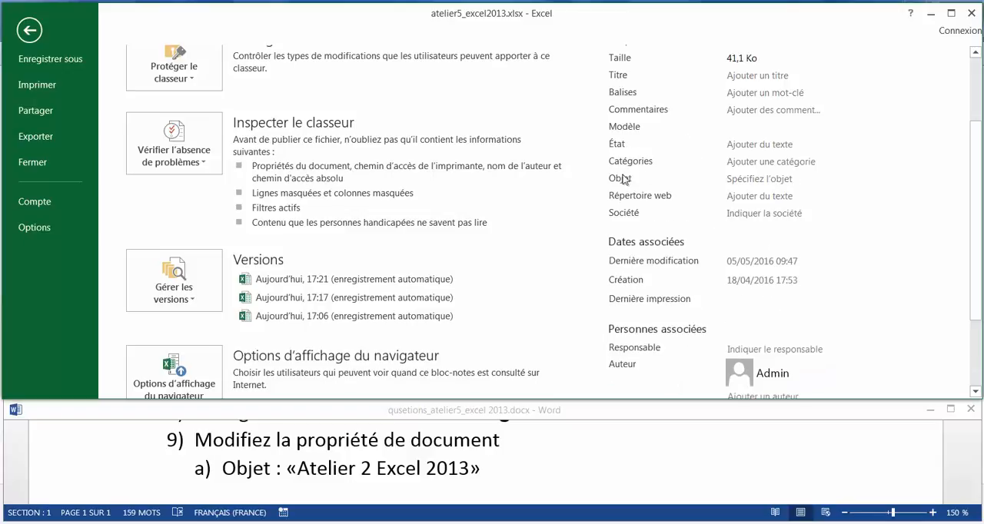
Set the workbook's Objet property to "Atelier 2 Excel 2013", check the Word document for remaining questions and return to the worksheet
{"action": "left_click", "coordinate": [754, 179]}
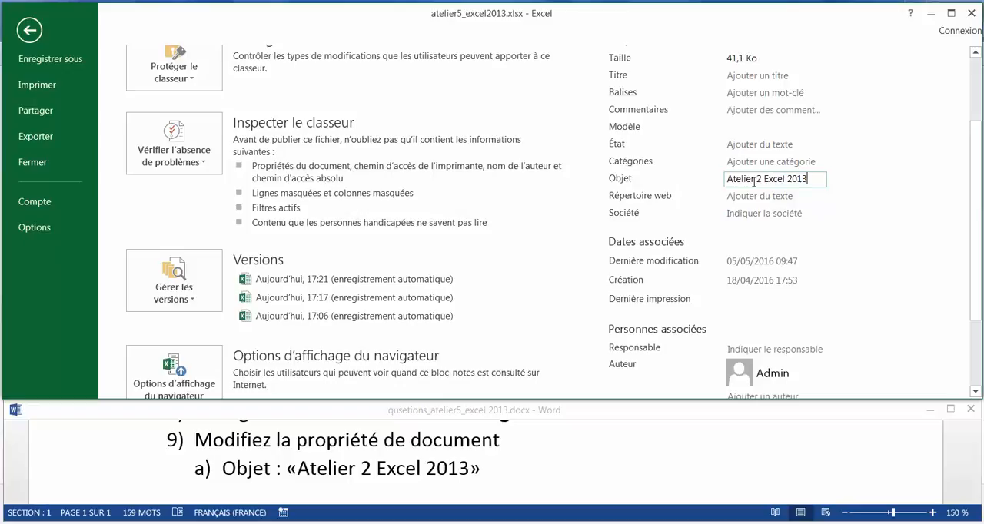
{"action": "triple_click", "coordinate": [753, 182]}
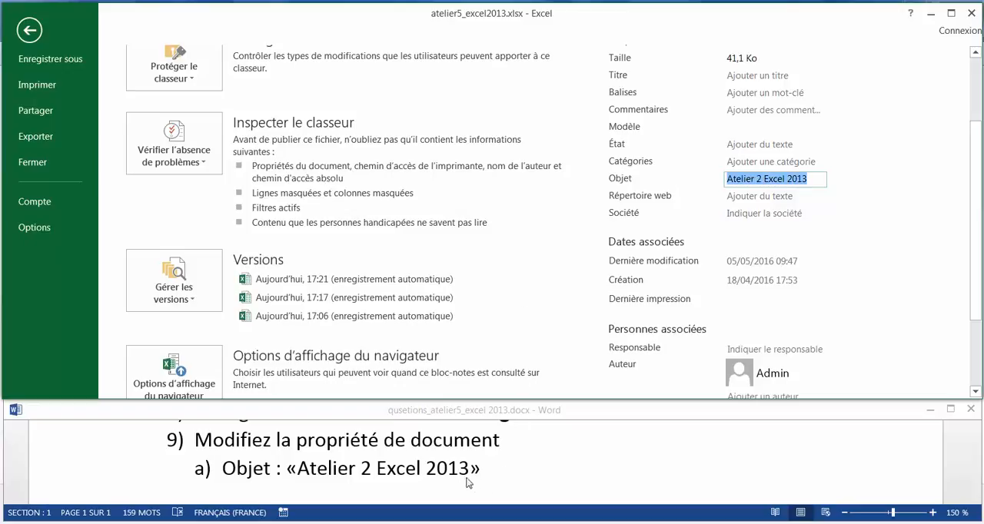
{"action": "left_click", "coordinate": [498, 480]}
{"action": "scroll", "coordinate": [498, 478], "scroll_direction": "down", "scroll_amount": 1}
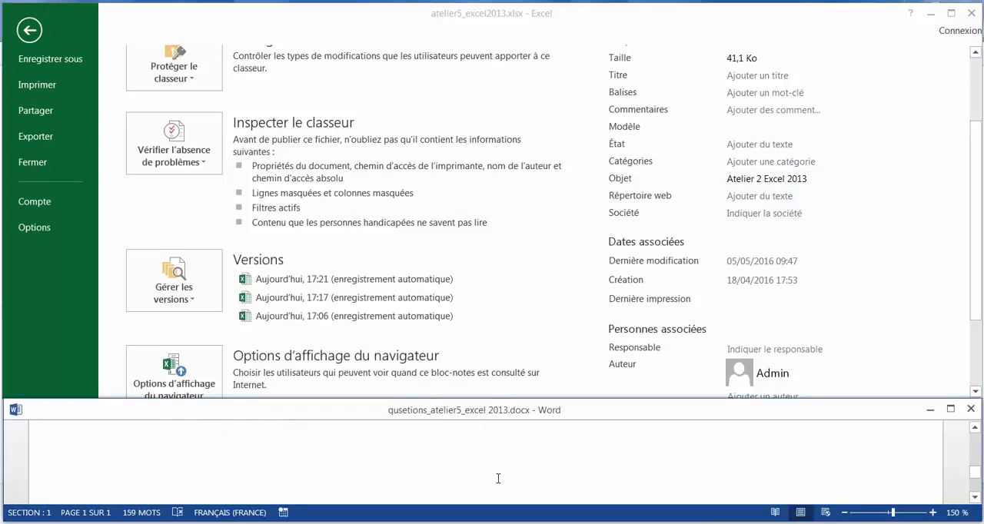
{"action": "scroll", "coordinate": [498, 479], "scroll_direction": "up", "scroll_amount": 1}
{"action": "left_click", "coordinate": [28, 32]}
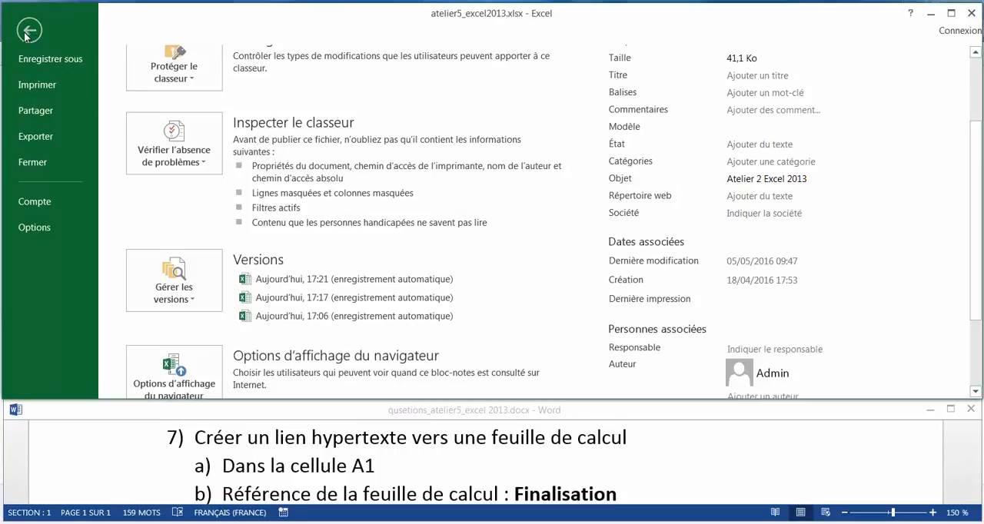
{"action": "left_click", "coordinate": [28, 30]}
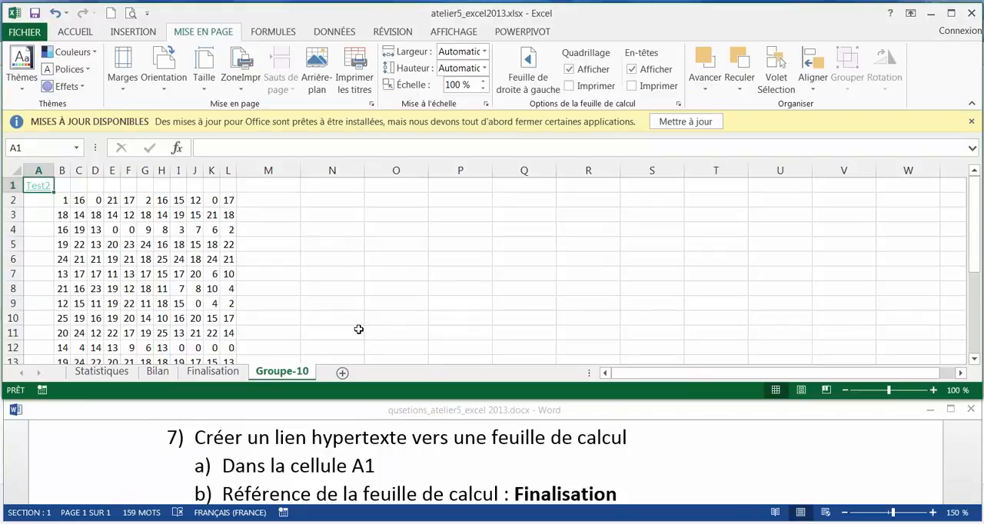